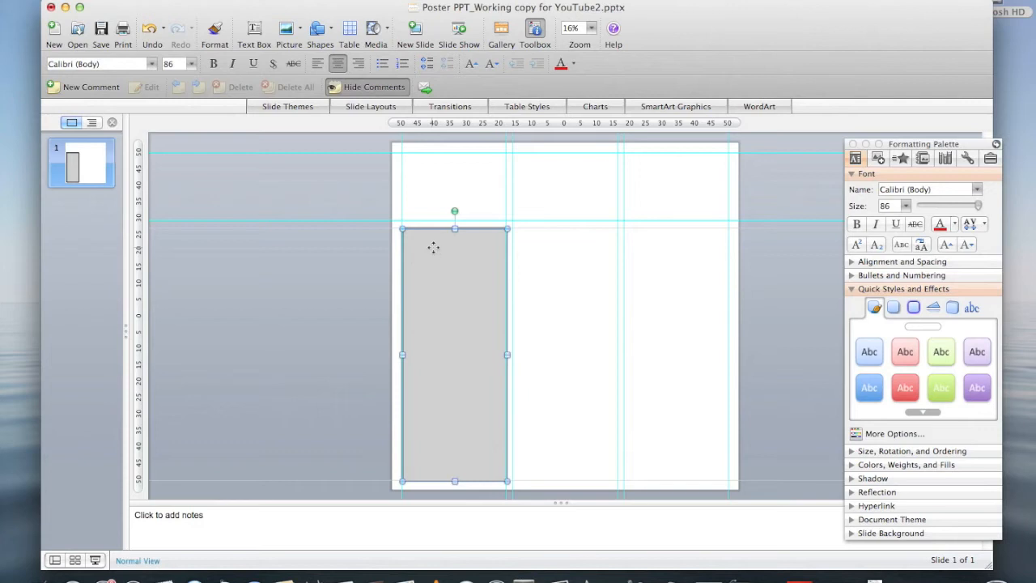
Duplicate the grey column panel to the right, nudge the copy up and right, then delete it.
{"action": "left_click_drag", "start_coordinate": [434, 247], "coordinate": [544, 248]}
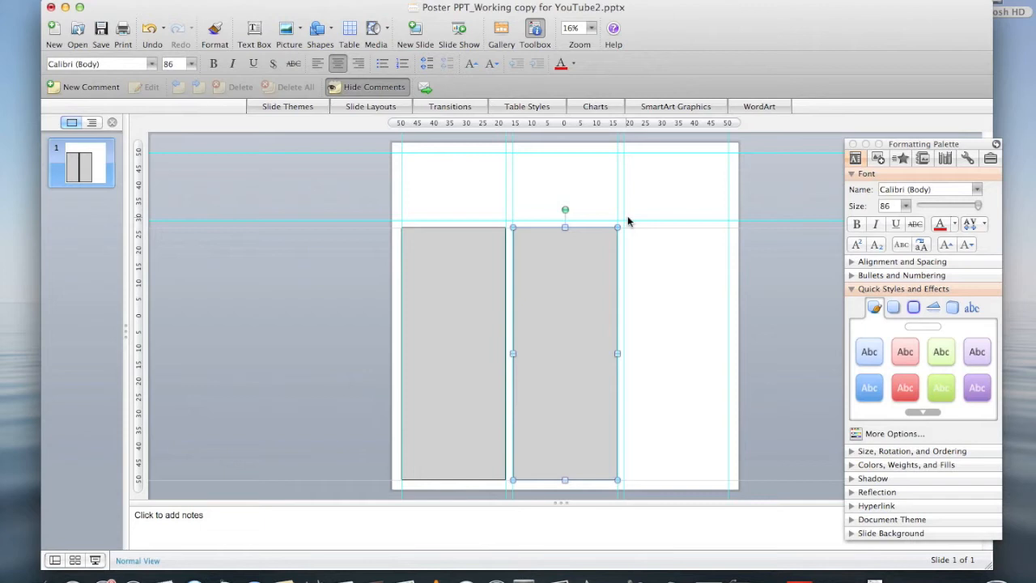
{"action": "key", "text": "Up"}
{"action": "key", "text": "Up"}
{"action": "key", "text": "Up"}
{"action": "key", "text": "Up"}
{"action": "key", "text": "Up"}
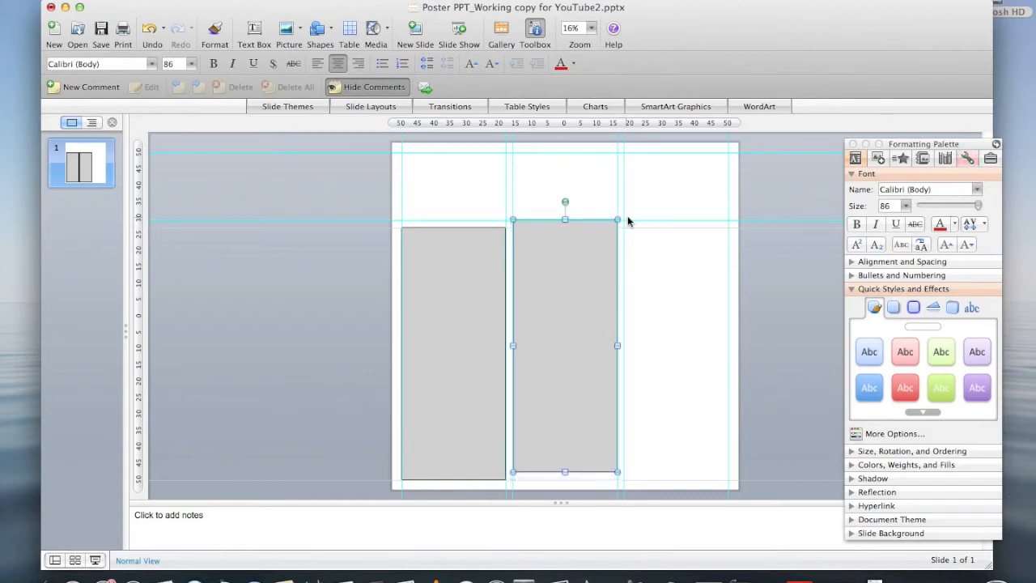
{"action": "key", "text": "Up"}
{"action": "key", "text": "Up"}
{"action": "key", "text": "Up"}
{"action": "key", "text": "Up"}
{"action": "key", "text": "Up"}
{"action": "key", "text": "Up"}
{"action": "key", "text": "Up"}
{"action": "key", "text": "Up"}
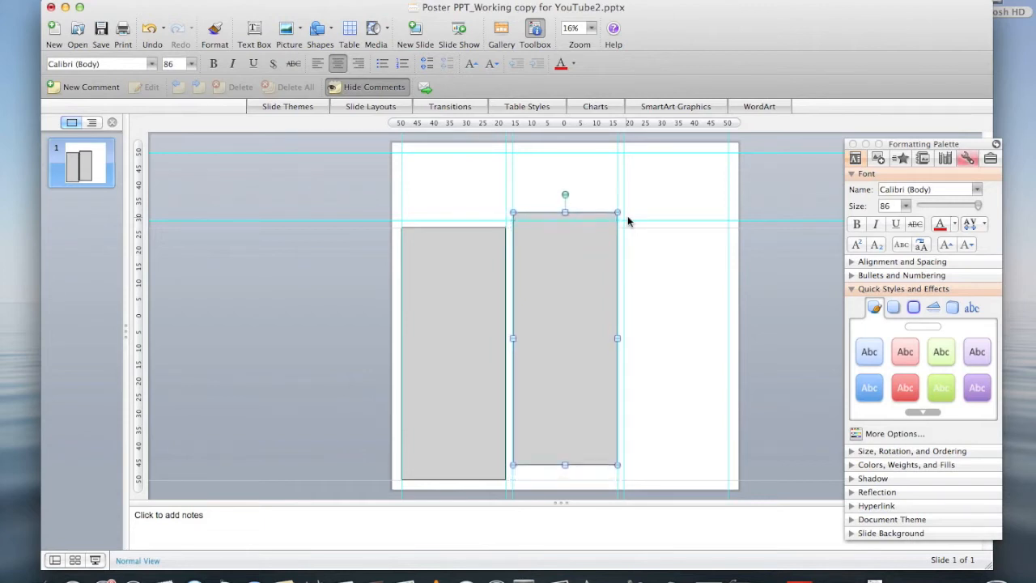
{"action": "key", "text": "Up"}
{"action": "key", "text": "Up"}
{"action": "key", "text": "Up"}
{"action": "key", "text": "Up"}
{"action": "key", "text": "Right"}
{"action": "key", "text": "Right"}
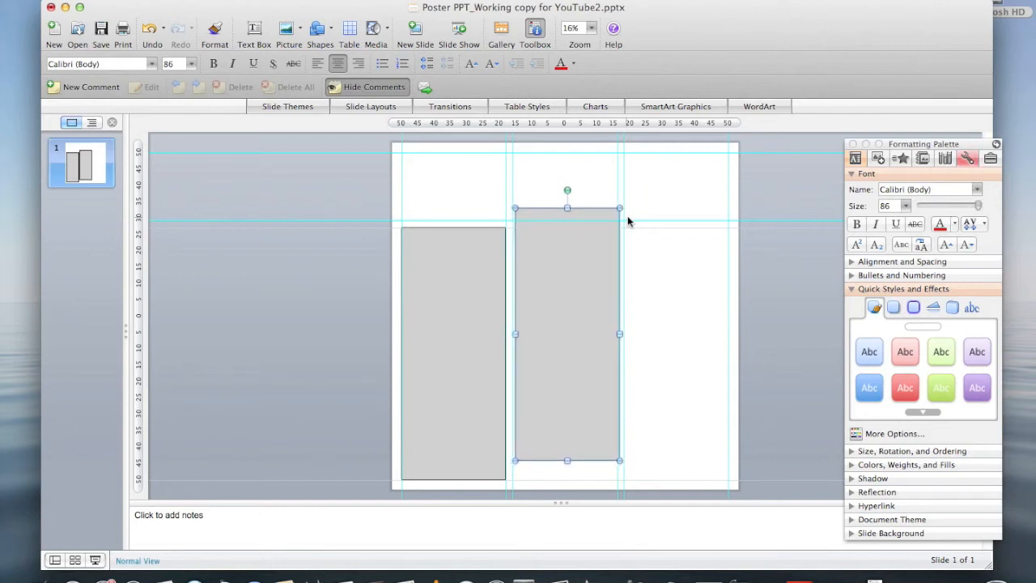
{"action": "key", "text": "Right"}
{"action": "key", "text": "Right"}
{"action": "key", "text": "Right"}
{"action": "key", "text": "Right"}
{"action": "key", "text": "Right"}
{"action": "key", "text": "Right"}
{"action": "key", "text": "Right"}
{"action": "key", "text": "Right"}
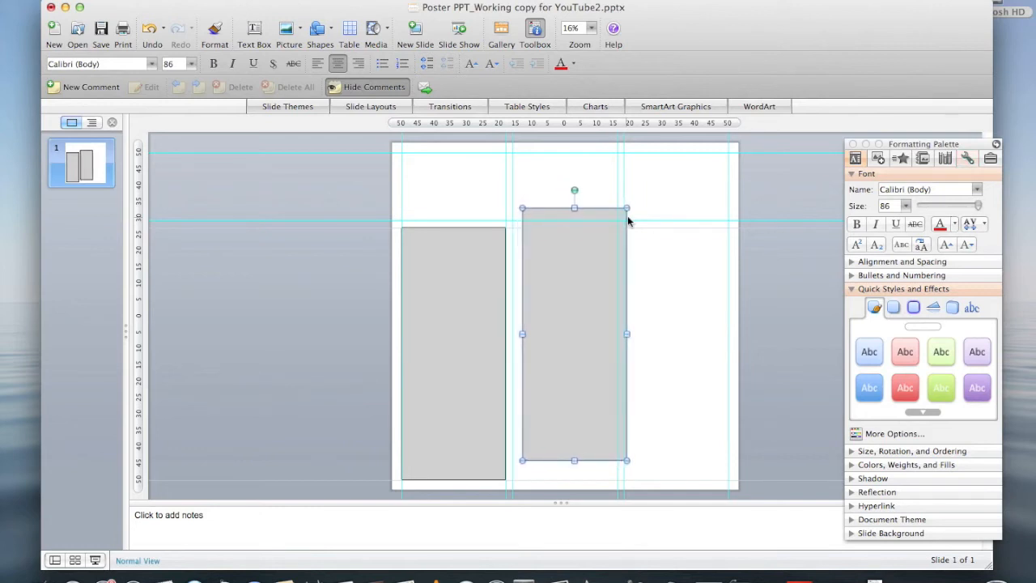
{"action": "key", "text": "Right"}
{"action": "key", "text": "Right"}
{"action": "key", "text": "Right"}
{"action": "key", "text": "Right"}
{"action": "key", "text": "Right"}
{"action": "key", "text": "Right"}
{"action": "key", "text": "Right"}
{"action": "key", "text": "Right"}
{"action": "key", "text": "Right"}
{"action": "key", "text": "Right"}
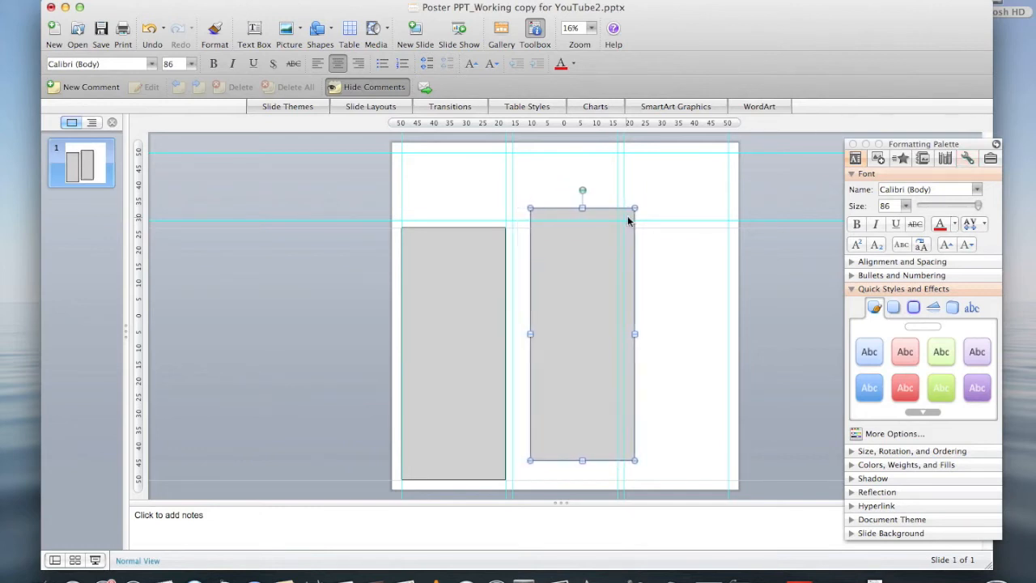
{"action": "key", "text": "Right"}
{"action": "key", "text": "Right"}
{"action": "key", "text": "Right"}
{"action": "key", "text": "Right"}
{"action": "key", "text": "Right"}
{"action": "key", "text": "Right"}
{"action": "key", "text": "Right"}
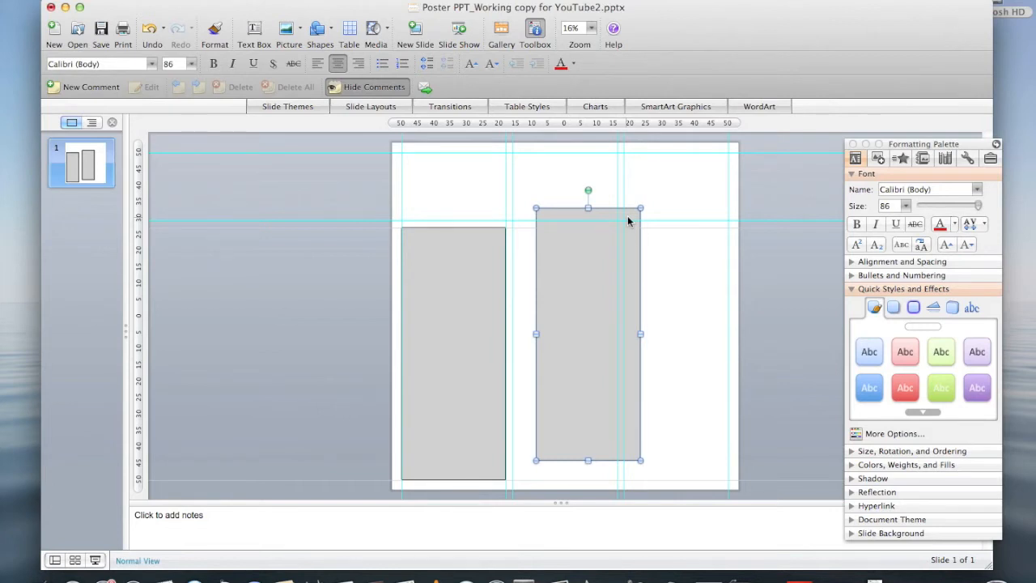
{"action": "key", "text": "Delete"}
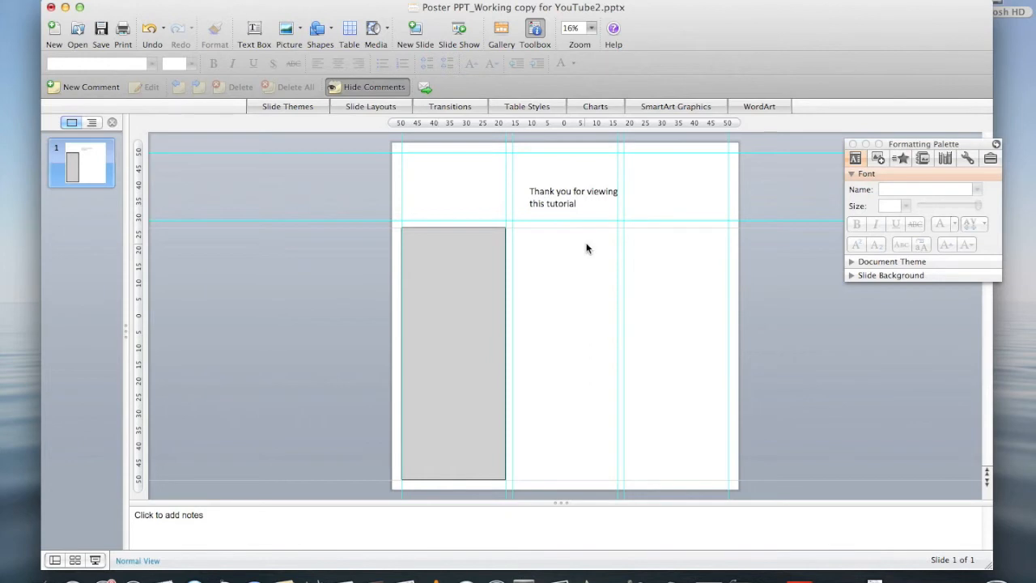
Delete the 'Thank you for viewing this tutorial' text box from the slide.
{"action": "left_click", "coordinate": [576, 201]}
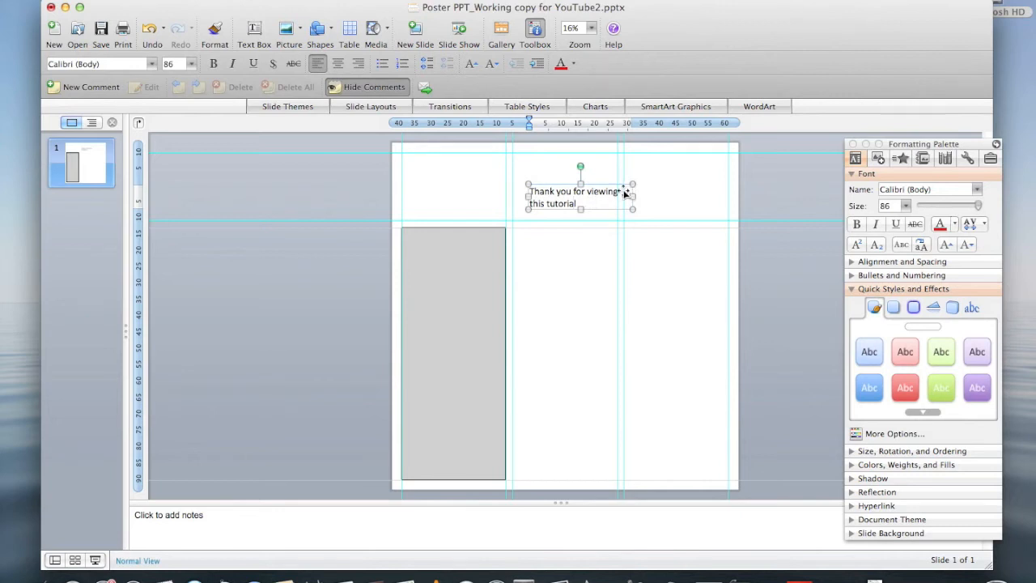
{"action": "left_click_drag", "start_coordinate": [626, 193], "coordinate": [579, 296]}
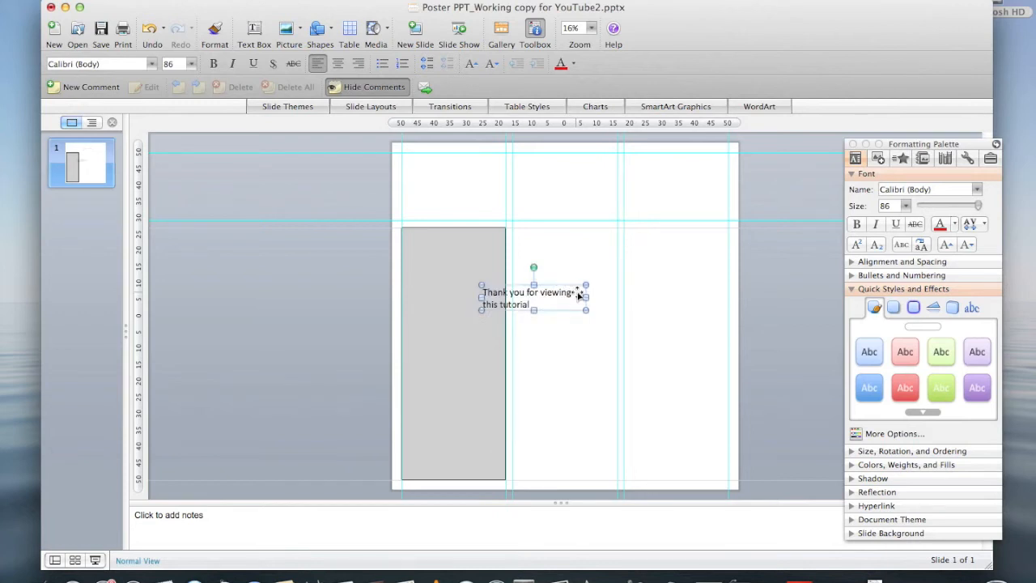
{"action": "key", "text": "Delete"}
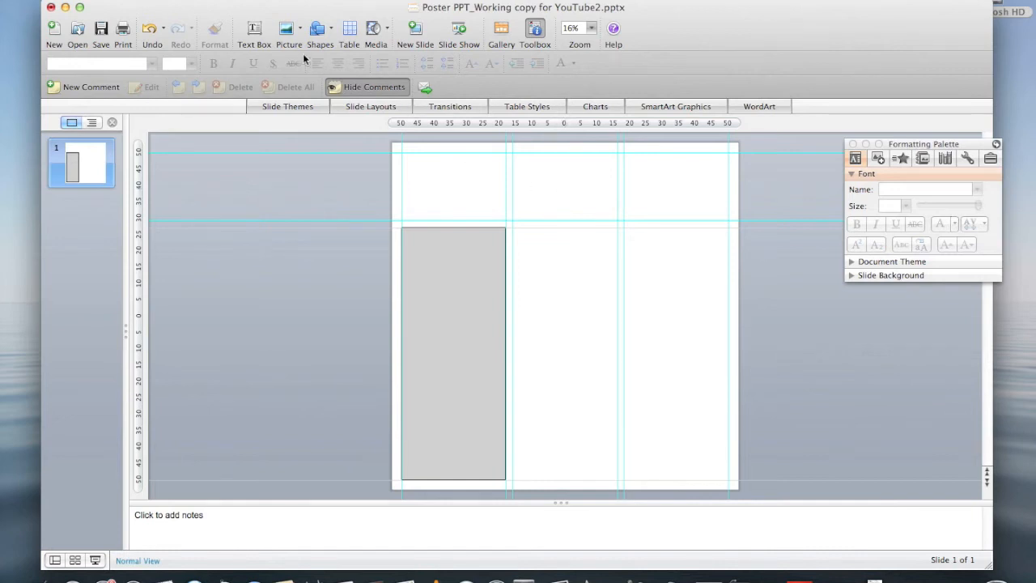
Add a text box reading 'METHODOLOGY' above the middle column.
{"action": "left_click", "coordinate": [257, 30]}
{"action": "left_click_drag", "start_coordinate": [511, 207], "coordinate": [624, 228]}
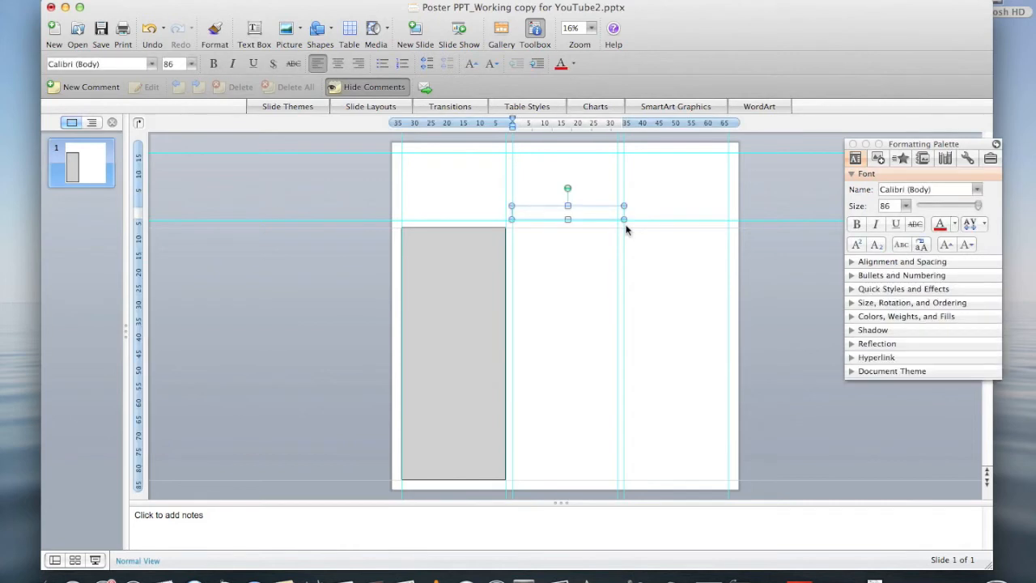
{"action": "type", "text": "METHO"}
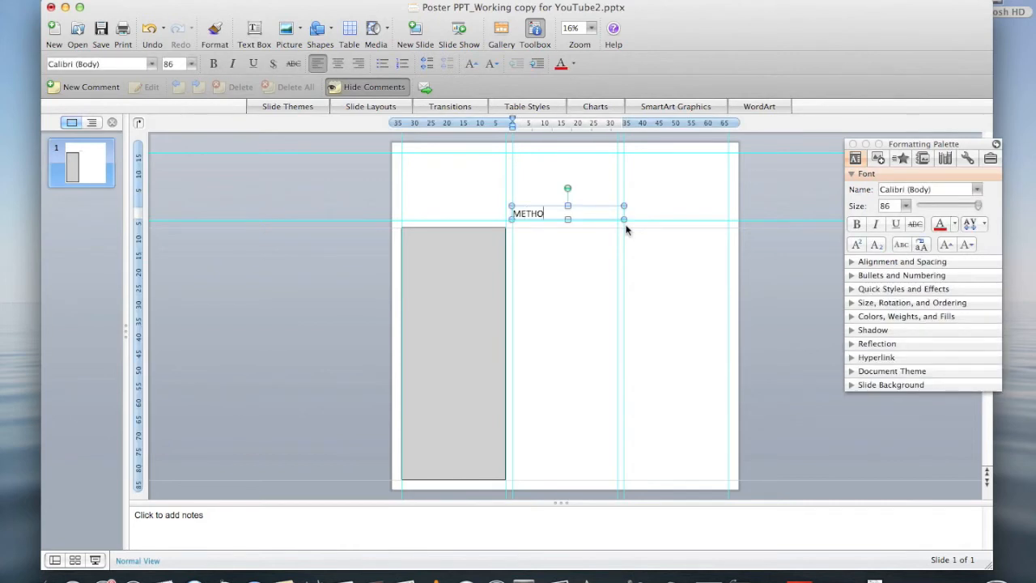
{"action": "type", "text": "DOLOGY"}
{"action": "left_click", "coordinate": [317, 30]}
Draw a wide, short rectangle bar in the middle column.
{"action": "mouse_move", "coordinate": [344, 91]}
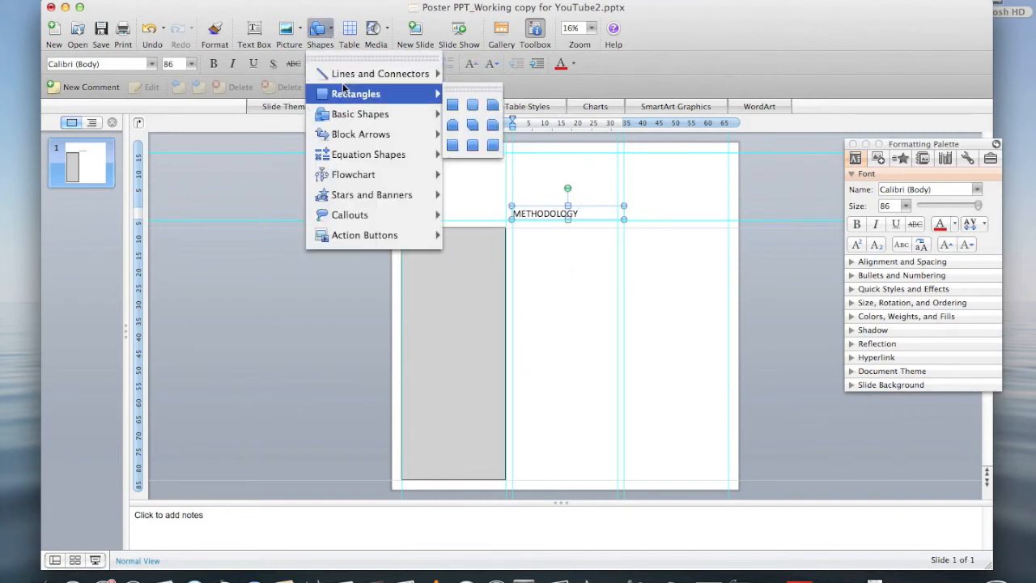
{"action": "left_click", "coordinate": [453, 106]}
{"action": "left_click_drag", "start_coordinate": [557, 236], "coordinate": [671, 263]}
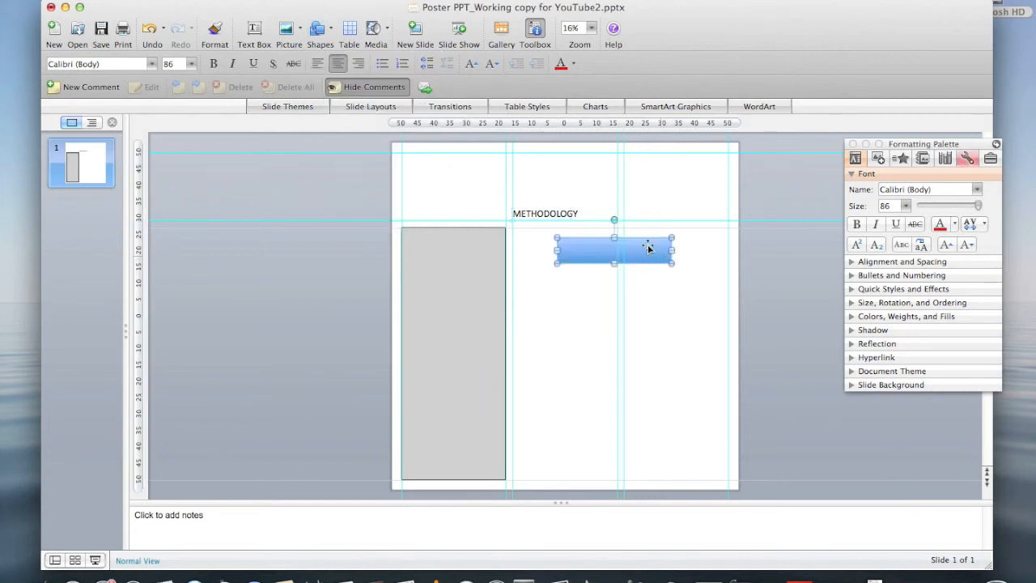
Move the METHODOLOGY text box and the blue bar down-left into the grey column.
{"action": "left_click", "coordinate": [581, 209]}
{"action": "left_click_drag", "start_coordinate": [581, 209], "coordinate": [539, 306]}
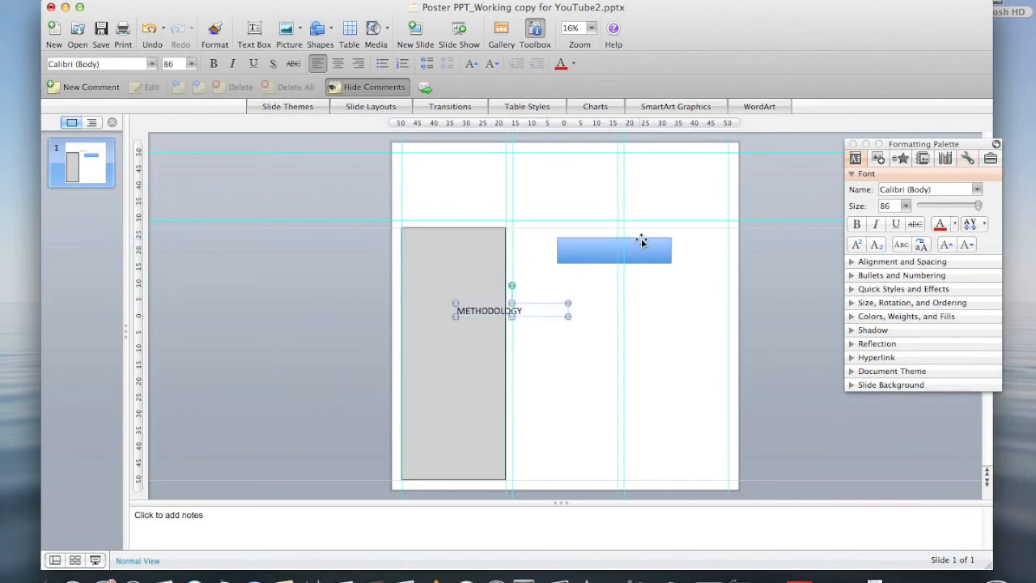
{"action": "left_click_drag", "start_coordinate": [642, 242], "coordinate": [567, 302]}
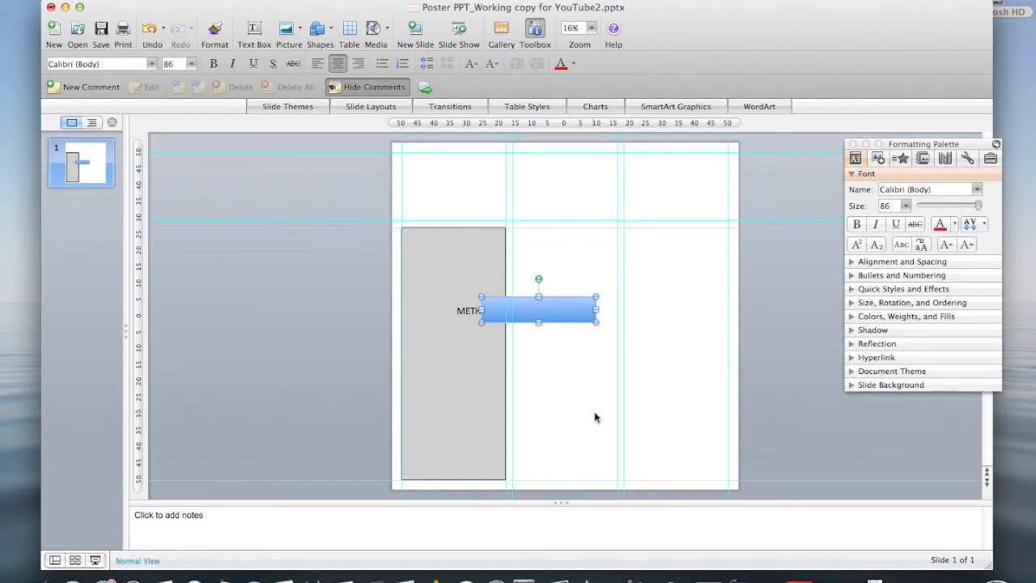
{"action": "left_click", "coordinate": [595, 417]}
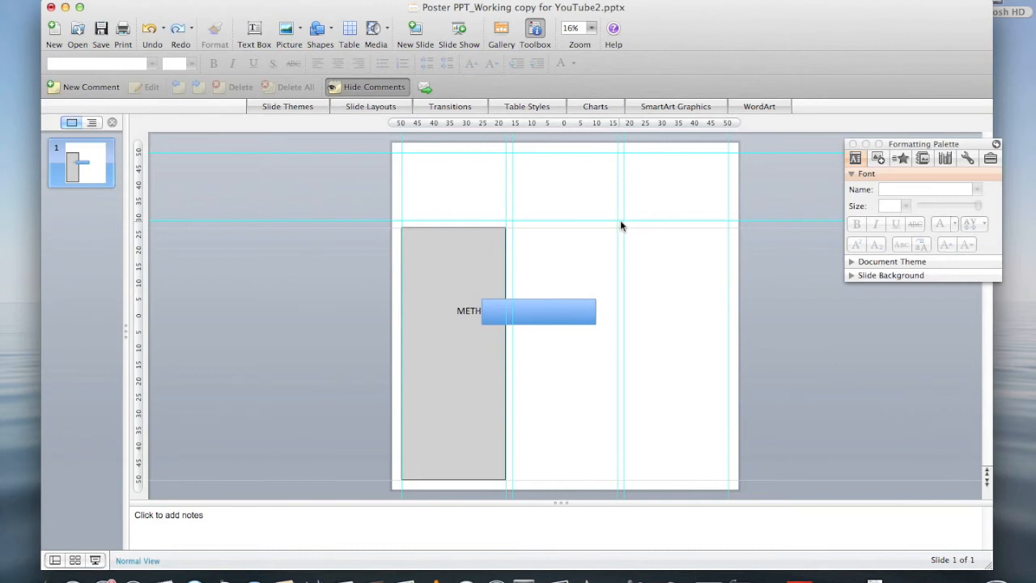
Position the blue bar along the top edge of the grey column and thin it into a strip.
{"action": "left_click_drag", "start_coordinate": [578, 314], "coordinate": [488, 275]}
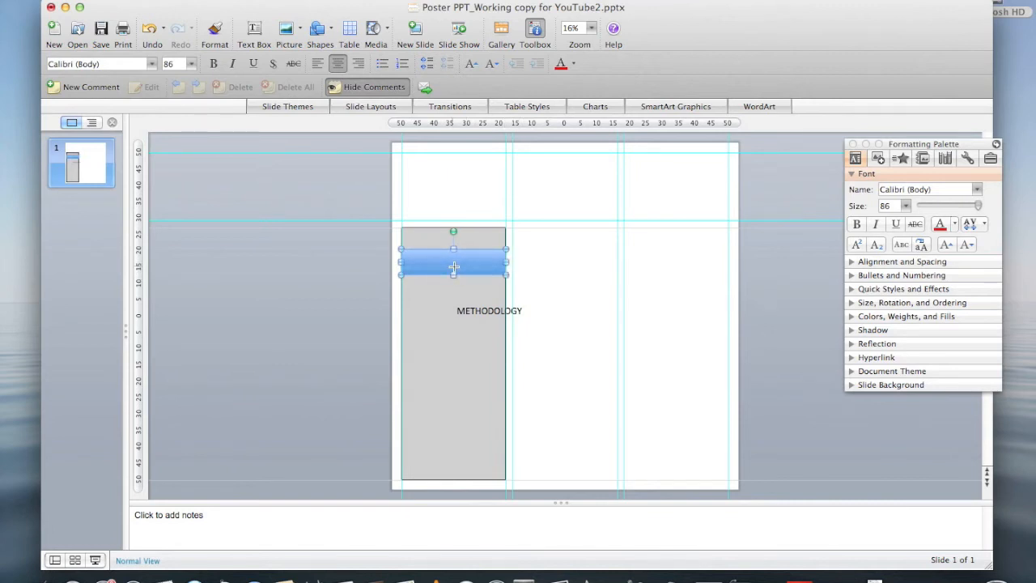
{"action": "left_click_drag", "start_coordinate": [454, 275], "coordinate": [453, 264]}
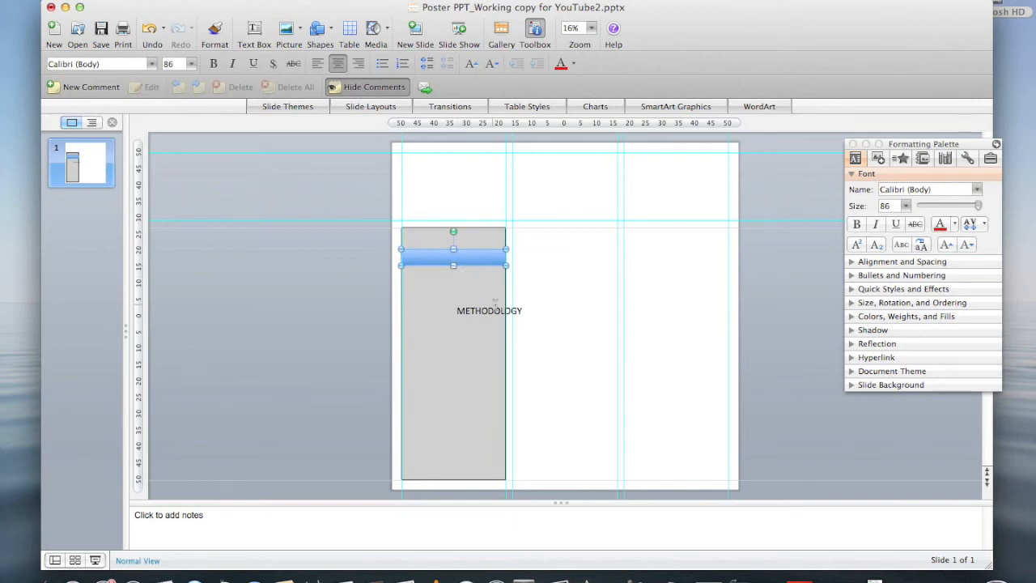
{"action": "key", "text": "Up"}
{"action": "key", "text": "Up"}
{"action": "key", "text": "Up"}
{"action": "key", "text": "Up"}
{"action": "key", "text": "Up"}
{"action": "key", "text": "Up"}
{"action": "key", "text": "Up"}
{"action": "key", "text": "Up"}
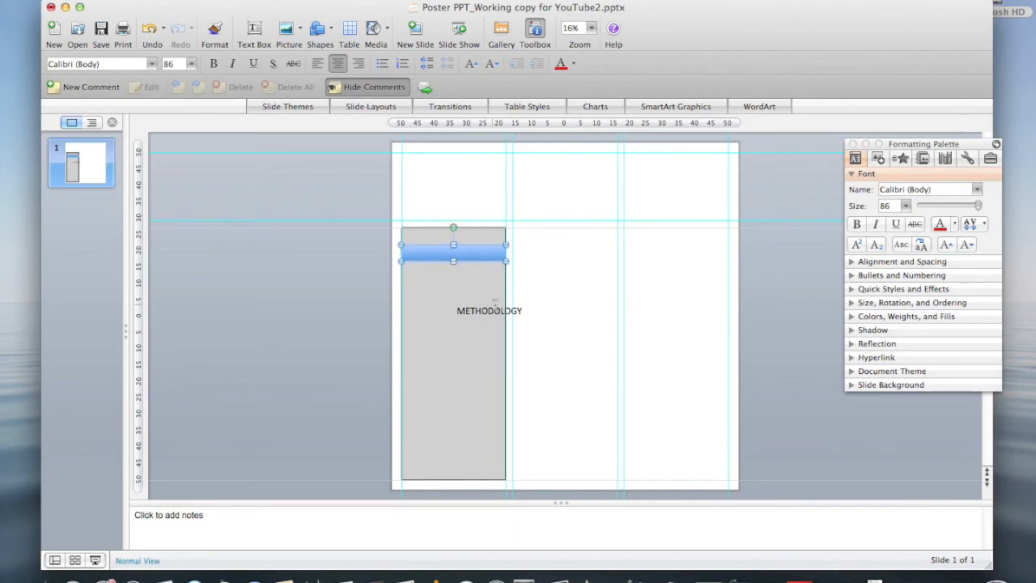
{"action": "key", "text": "Up"}
{"action": "key", "text": "Up"}
{"action": "key", "text": "Up"}
{"action": "key", "text": "Up"}
{"action": "key", "text": "Up"}
{"action": "key", "text": "Up"}
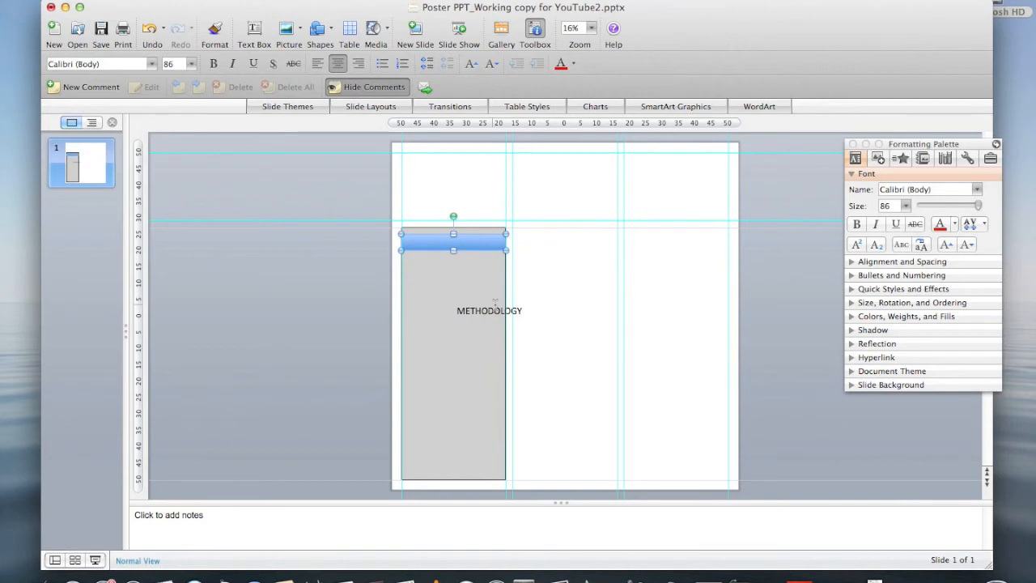
{"action": "key", "text": "super+z"}
Fill the bar with dark red and remove its outline.
{"action": "left_click", "coordinate": [850, 316]}
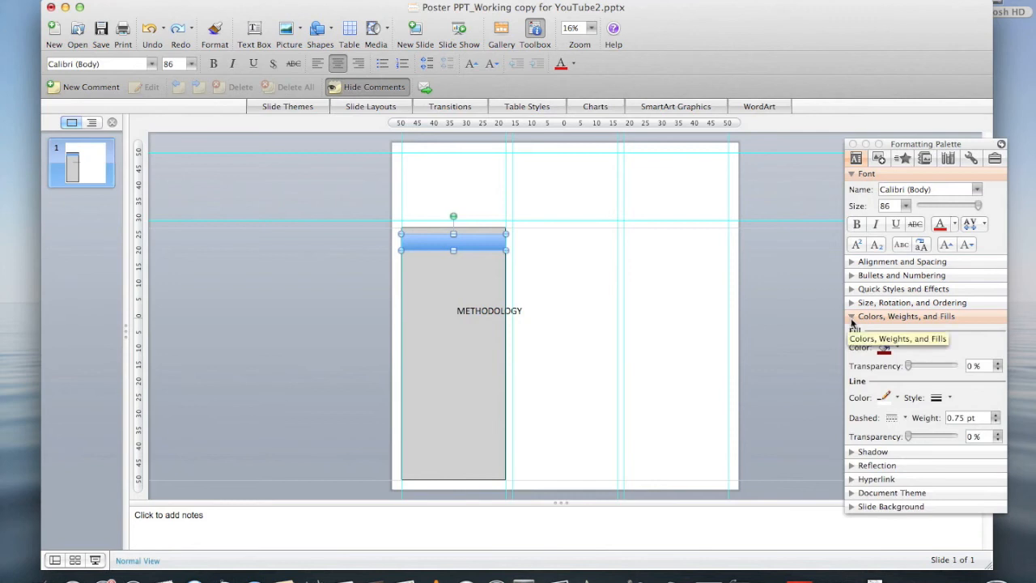
{"action": "left_click", "coordinate": [897, 347]}
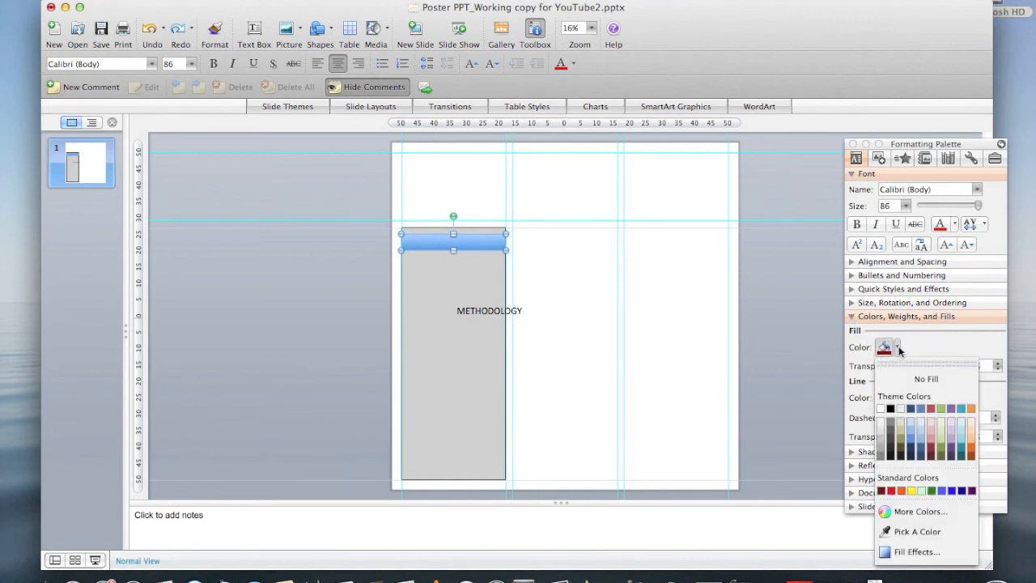
{"action": "left_click", "coordinate": [882, 492]}
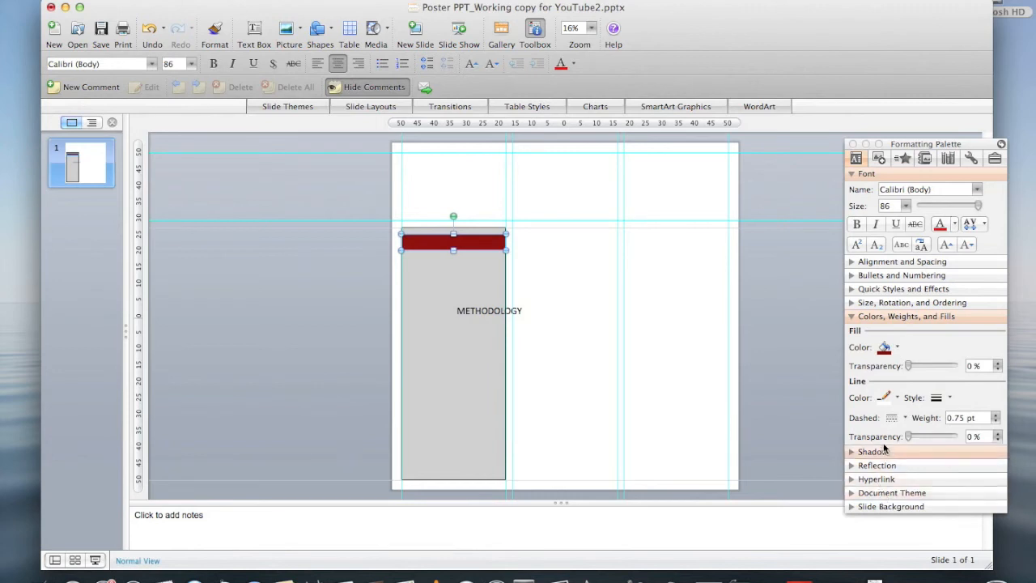
{"action": "left_click", "coordinate": [897, 397]}
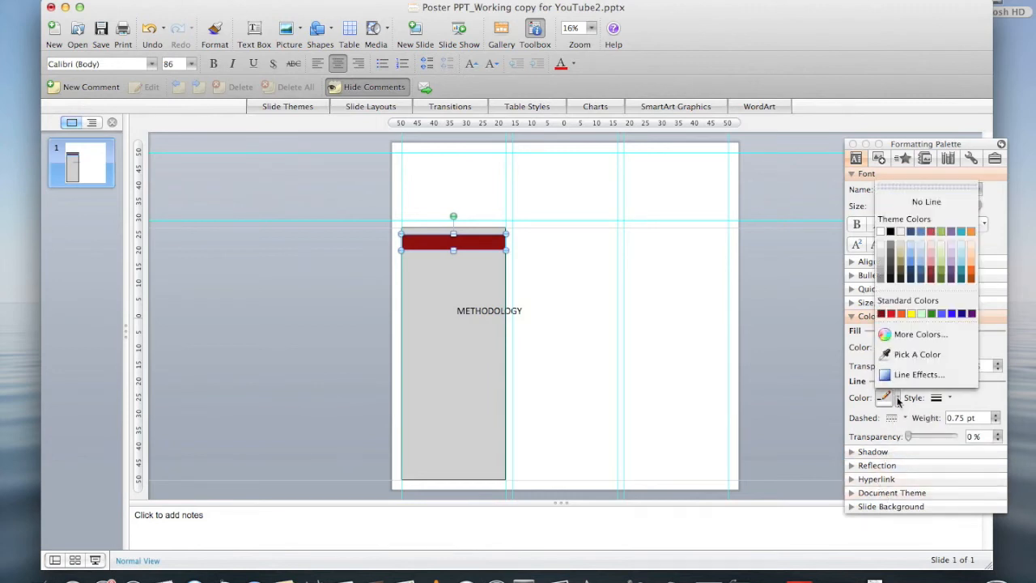
{"action": "left_click", "coordinate": [909, 202]}
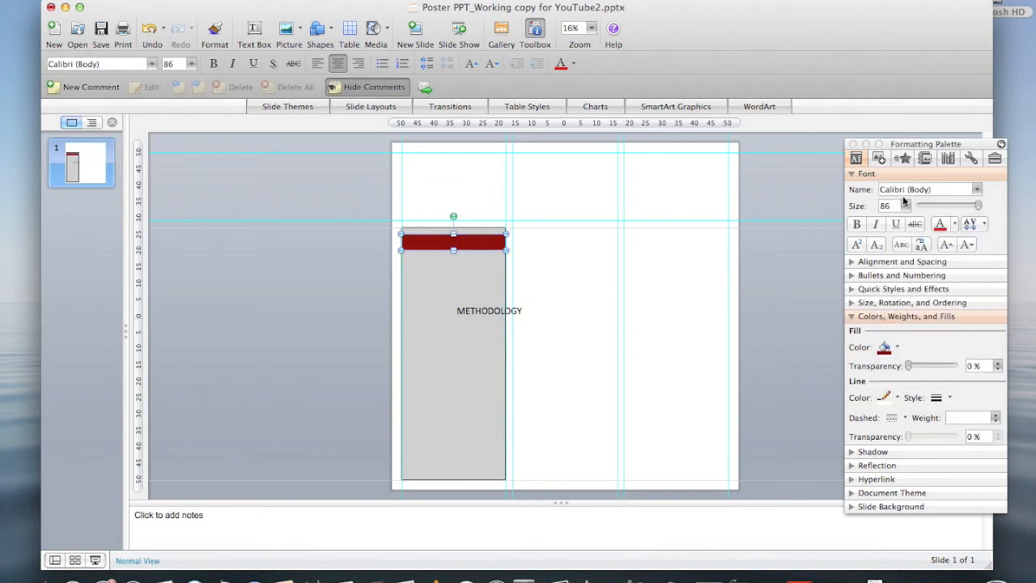
Move the METHODOLOGY text up onto the red bar and collapse the Colors, Weights, and Fills section.
{"action": "left_click", "coordinate": [518, 312]}
{"action": "left_click_drag", "start_coordinate": [533, 311], "coordinate": [517, 244]}
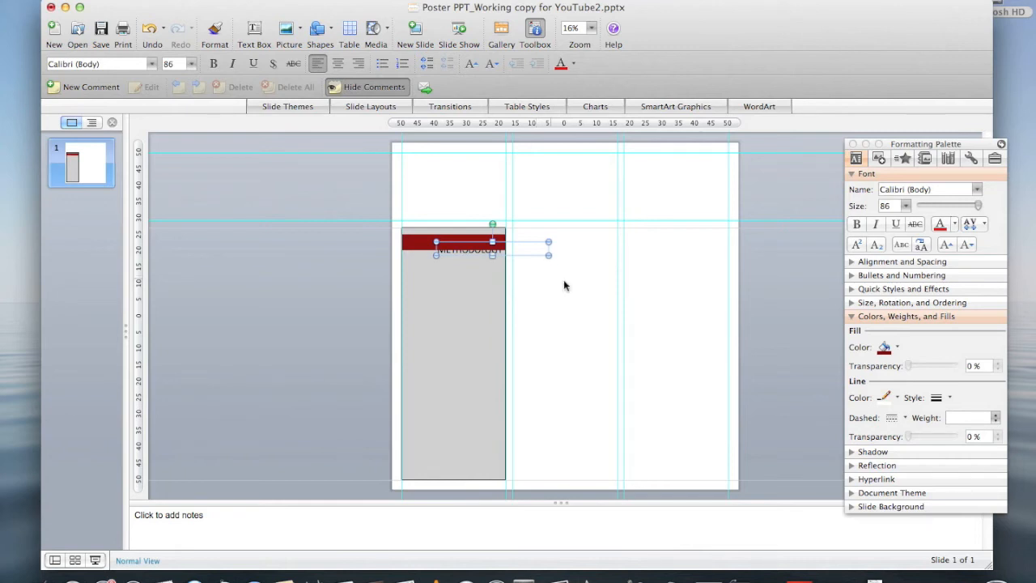
{"action": "left_click", "coordinate": [853, 318]}
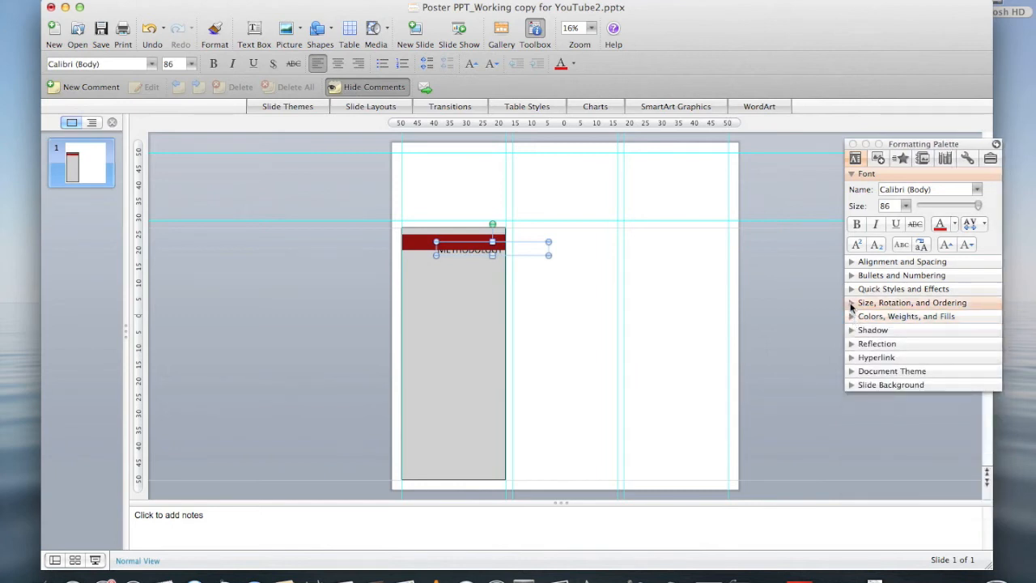
Bring the grey column panel to the front of the stacking order.
{"action": "left_click", "coordinate": [852, 304]}
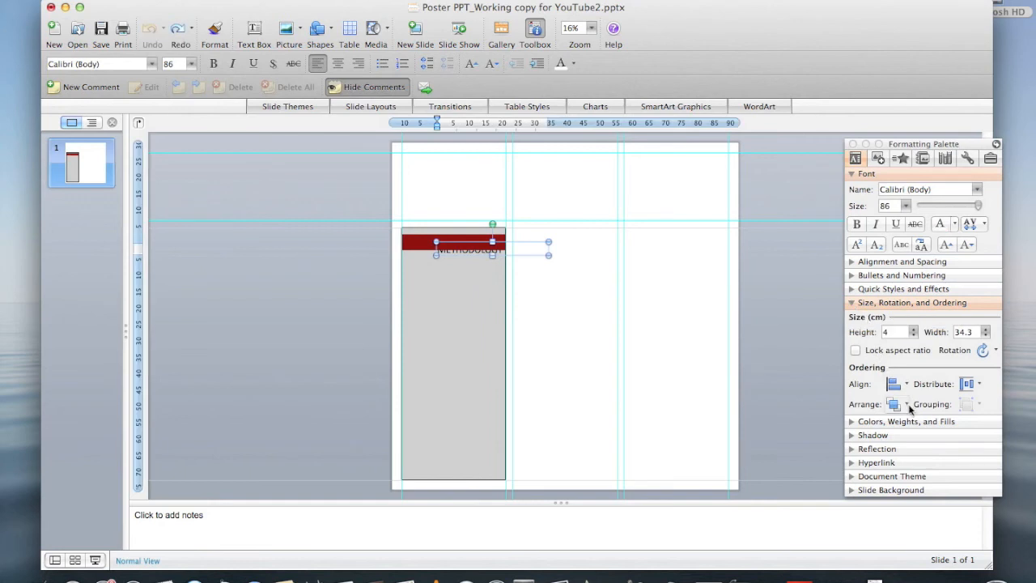
{"action": "left_click", "coordinate": [908, 405]}
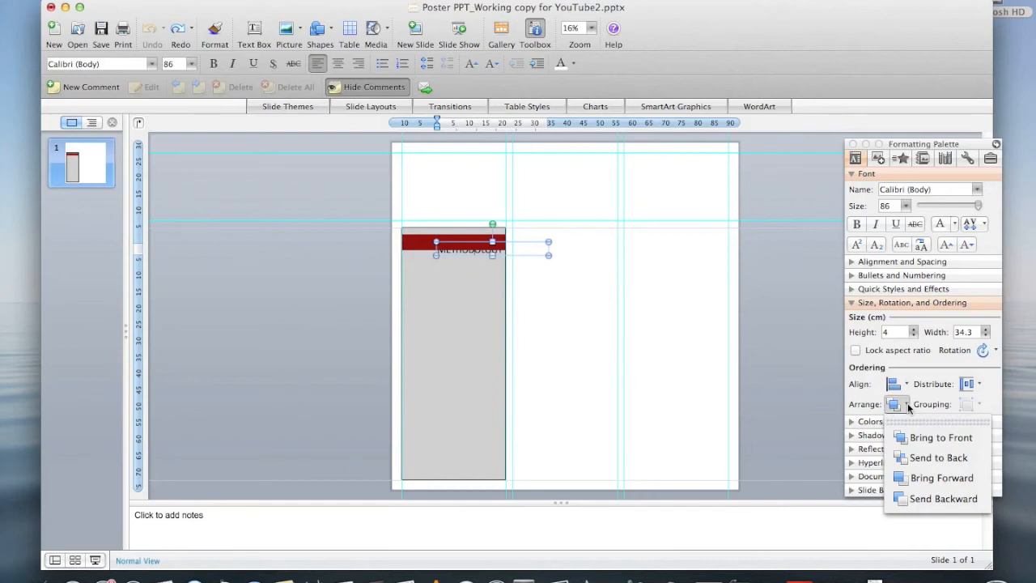
{"action": "left_click", "coordinate": [908, 407]}
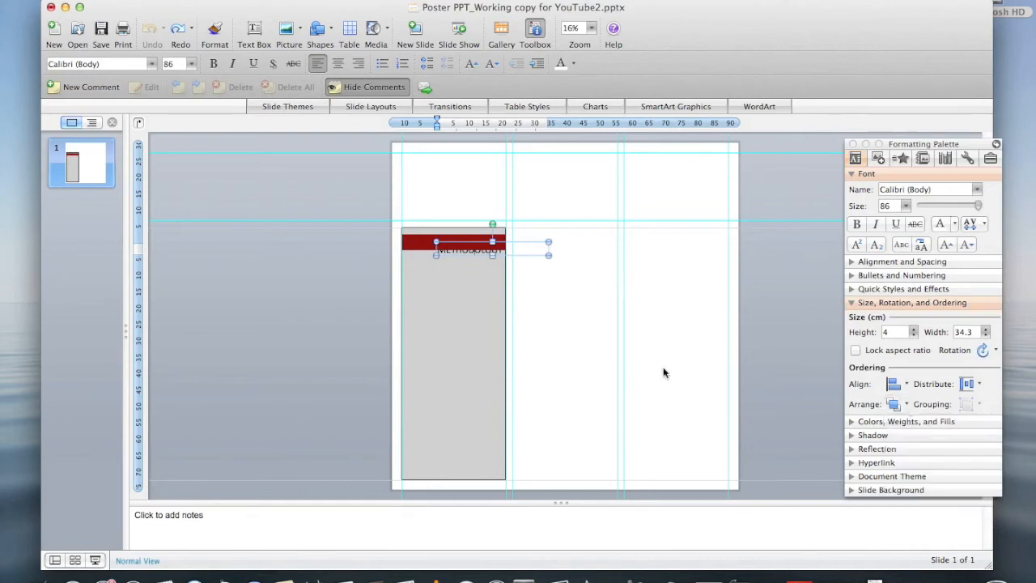
{"action": "left_click", "coordinate": [478, 370]}
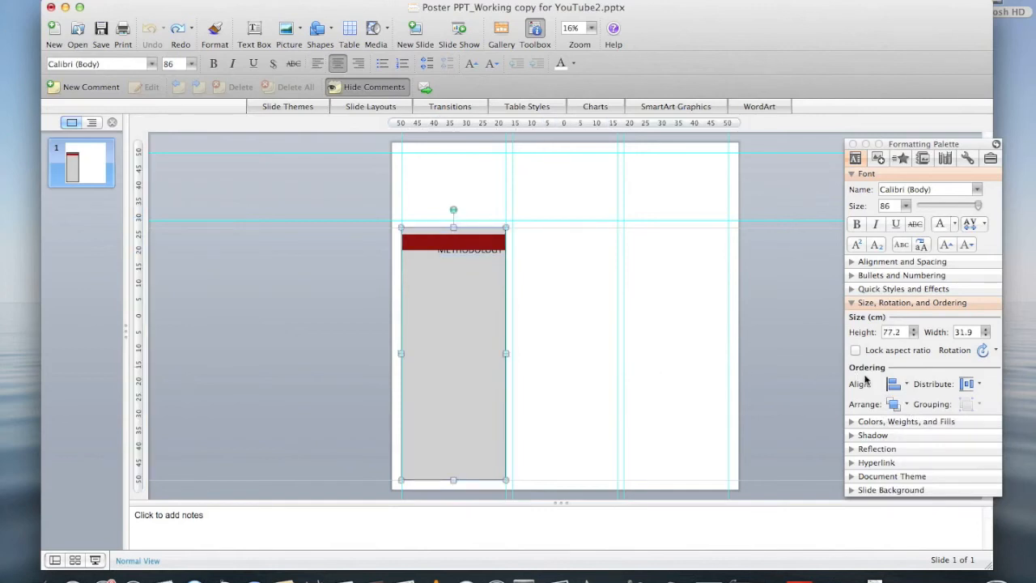
{"action": "left_click", "coordinate": [907, 405]}
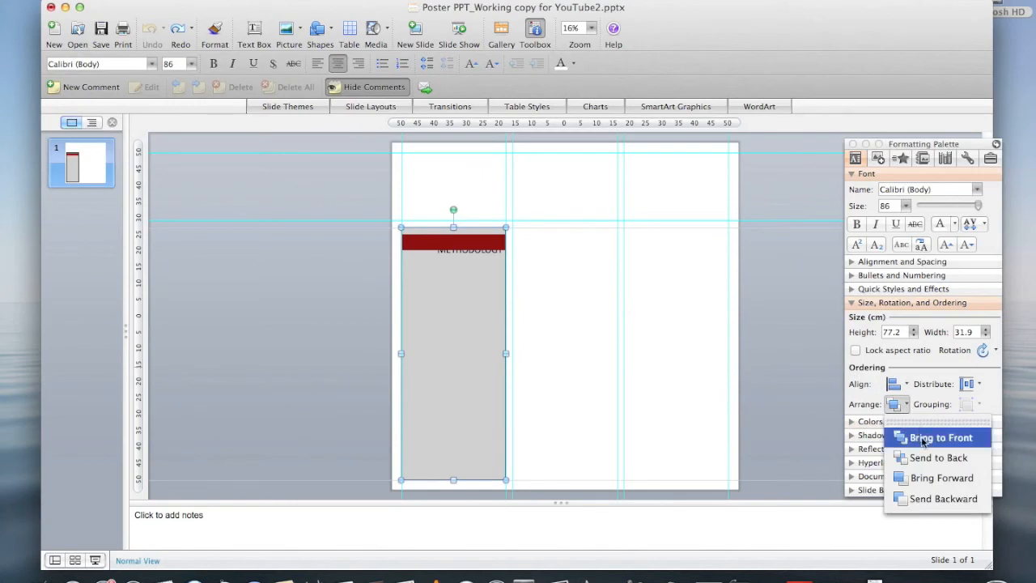
{"action": "left_click", "coordinate": [922, 440]}
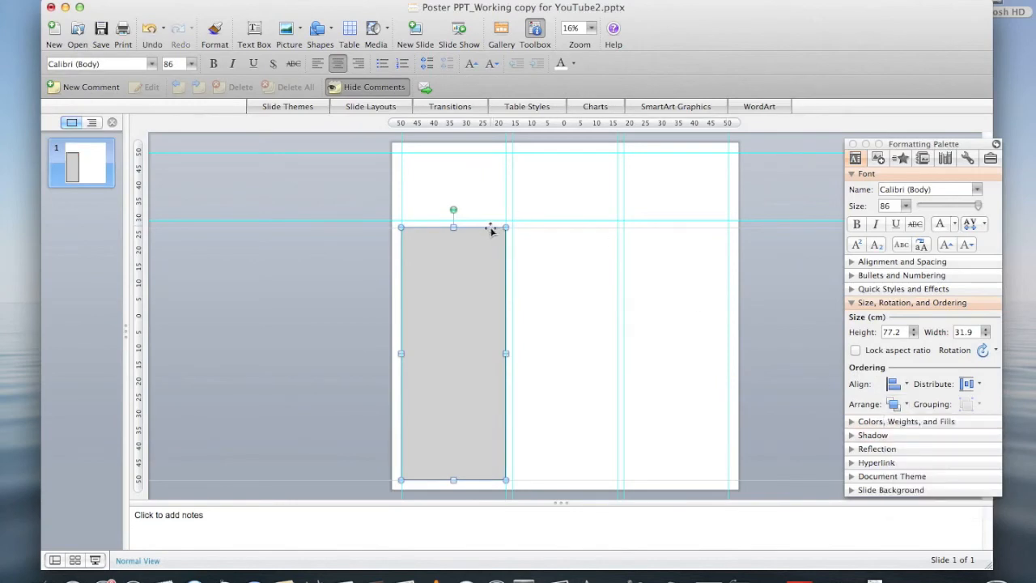
Send the grey panel to the back, behind the red bar.
{"action": "left_click_drag", "start_coordinate": [489, 229], "coordinate": [535, 233]}
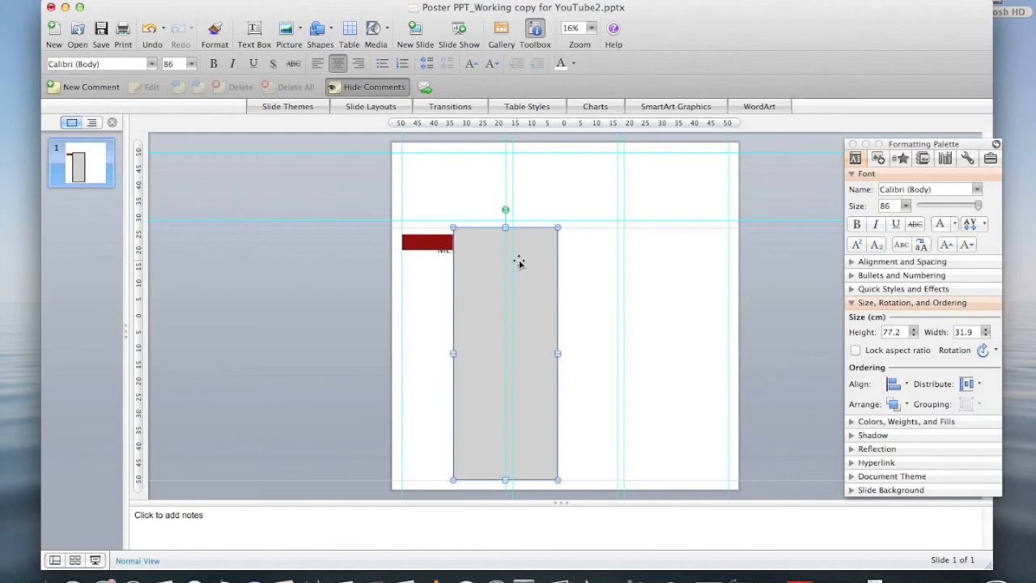
{"action": "key", "text": "super+z"}
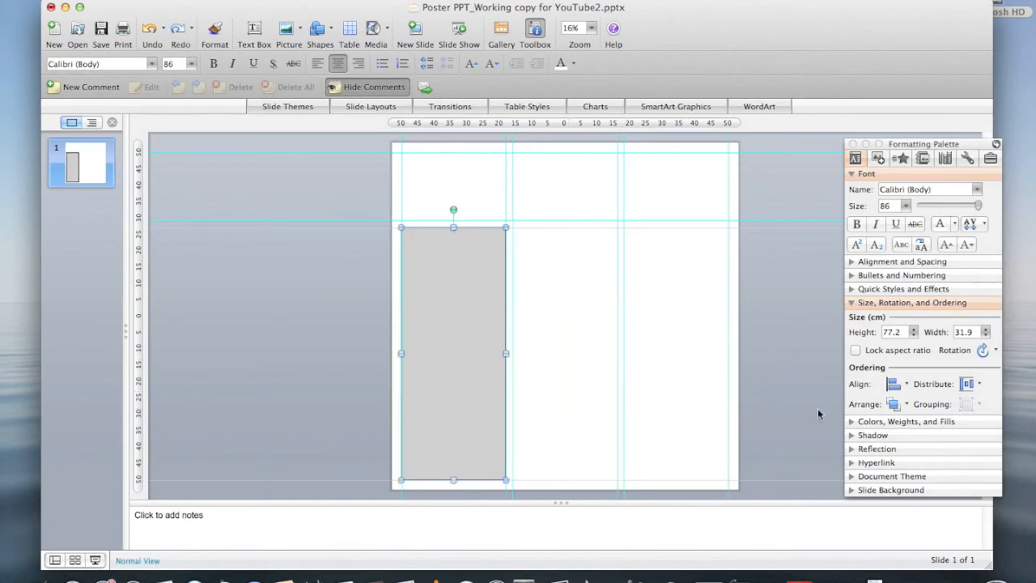
{"action": "left_click", "coordinate": [907, 405]}
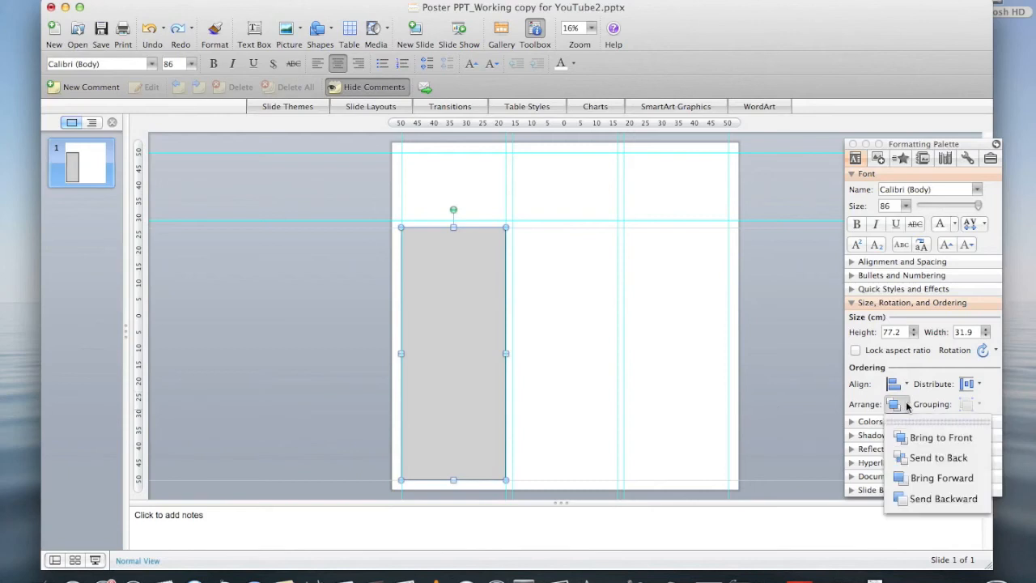
{"action": "left_click", "coordinate": [900, 459]}
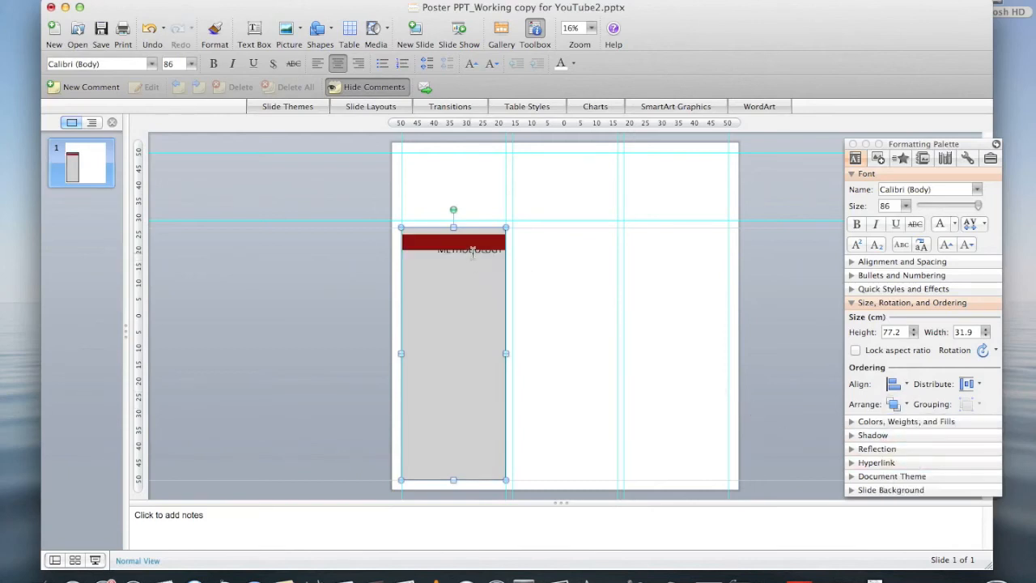
Bring the Methodology text box forward one layer.
{"action": "left_click", "coordinate": [472, 251]}
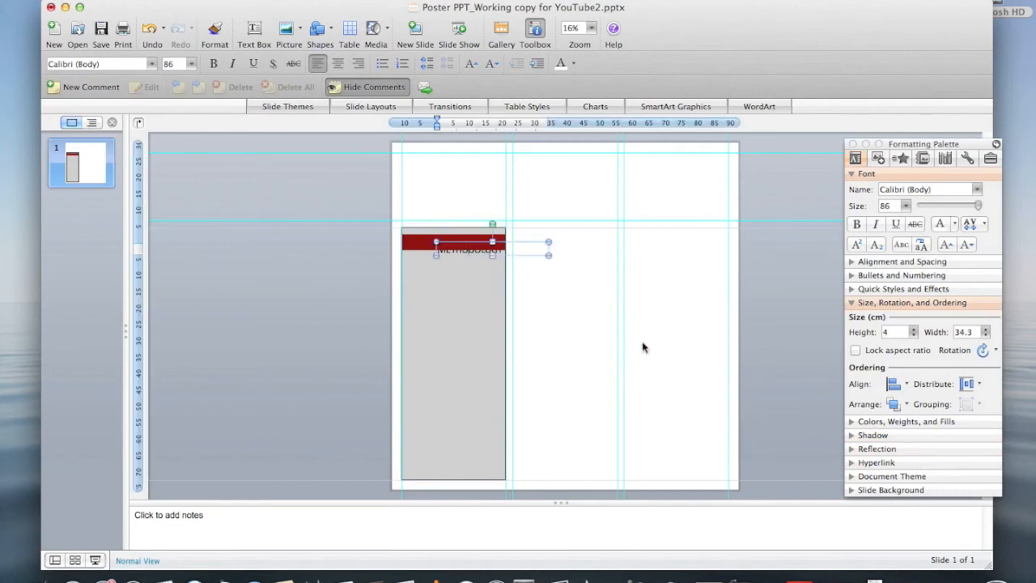
{"action": "left_click", "coordinate": [907, 404]}
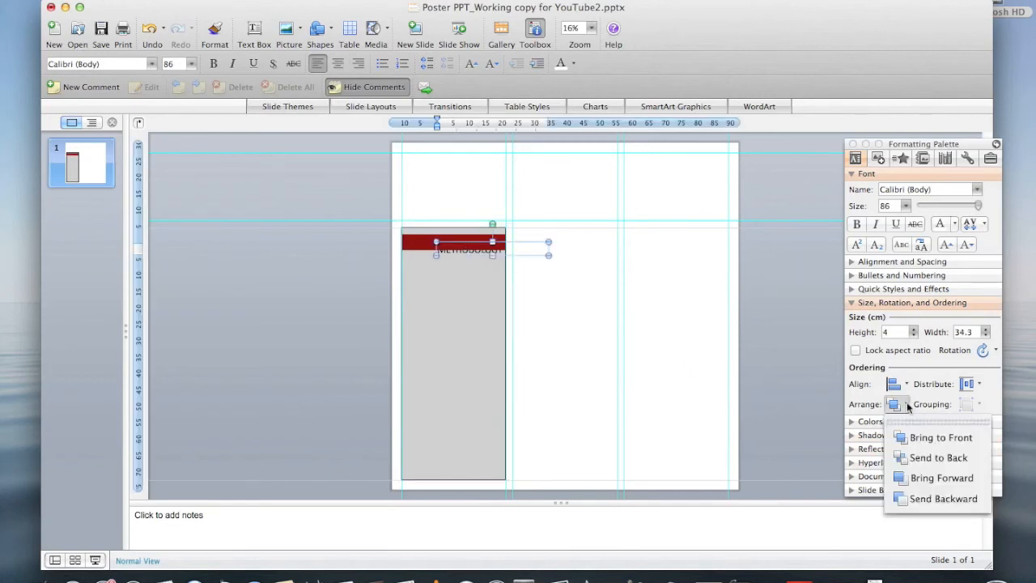
{"action": "left_click", "coordinate": [925, 478]}
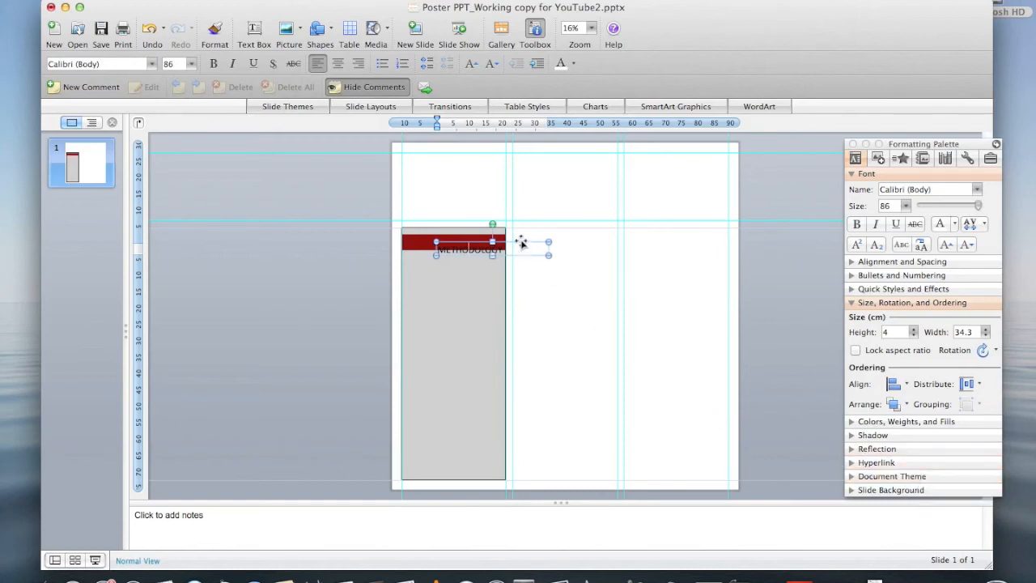
Position the METHODOLOGY text box squarely on the dark red bar.
{"action": "left_click_drag", "start_coordinate": [522, 243], "coordinate": [498, 238]}
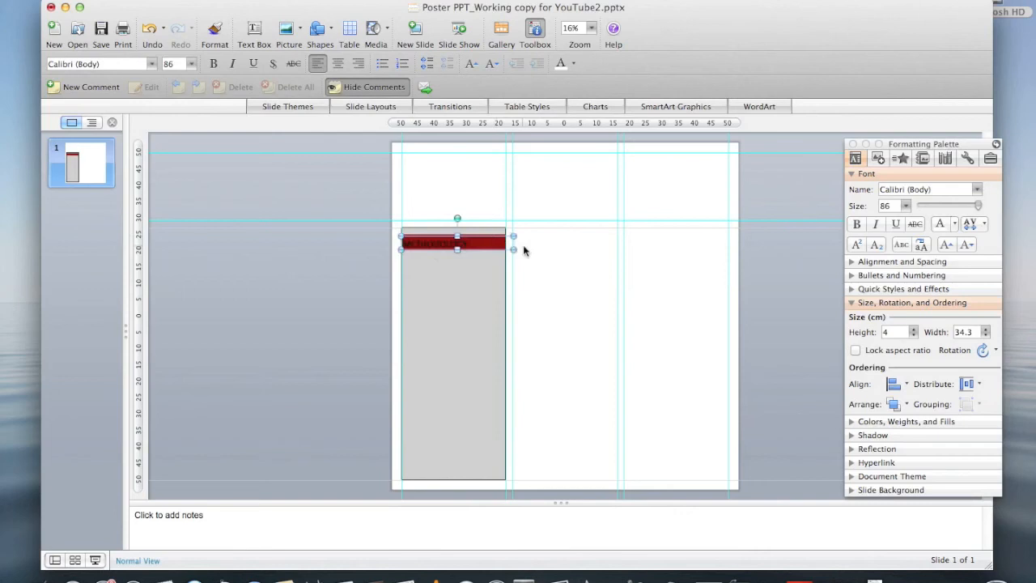
{"action": "key", "text": "Up"}
{"action": "key", "text": "Up"}
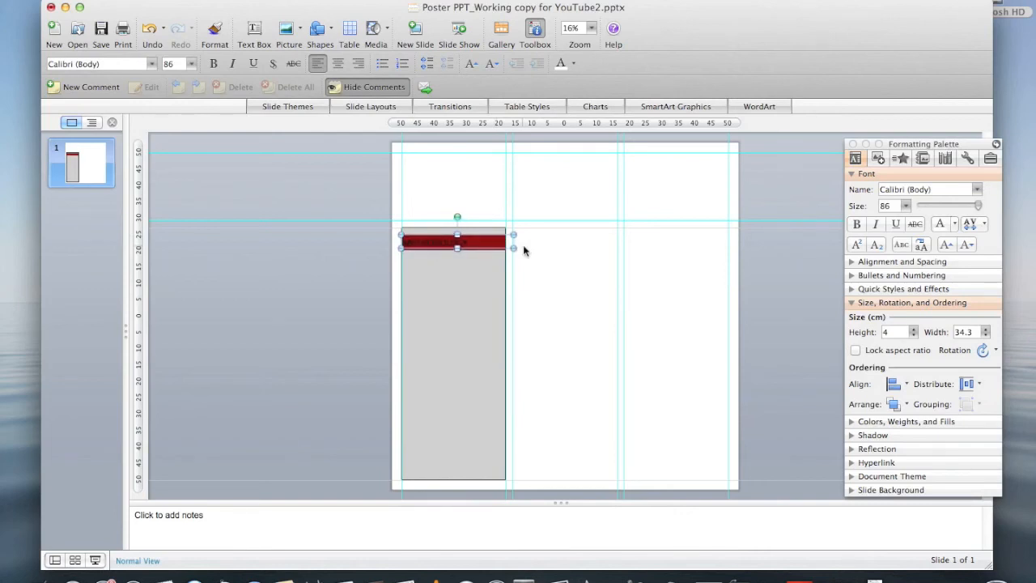
{"action": "key", "text": "Right"}
{"action": "key", "text": "Right"}
{"action": "key", "text": "Right"}
{"action": "key", "text": "Right"}
{"action": "key", "text": "Right"}
{"action": "key", "text": "Right"}
{"action": "key", "text": "Right"}
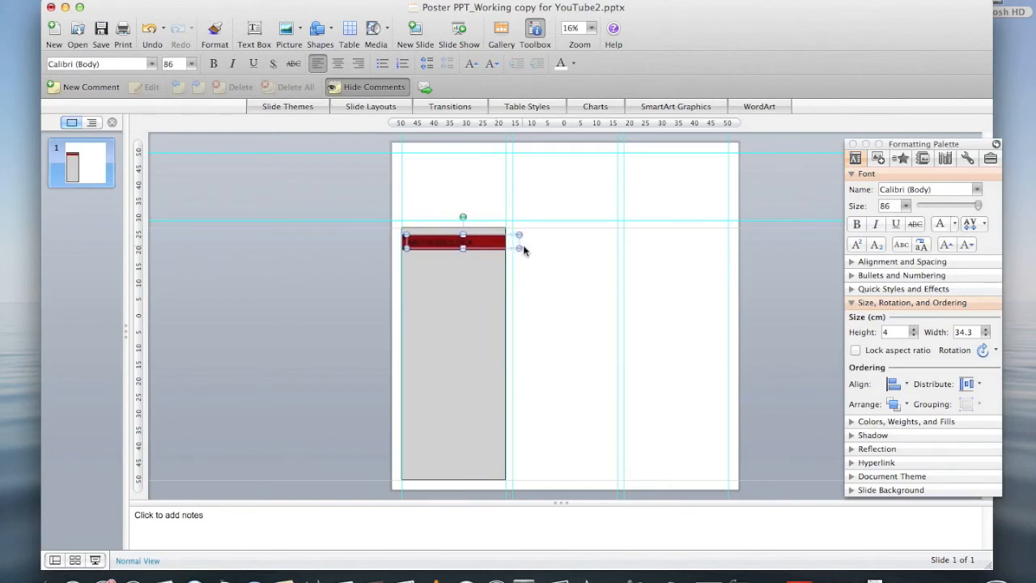
{"action": "key", "text": "Right"}
{"action": "key", "text": "Right"}
{"action": "key", "text": "Down"}
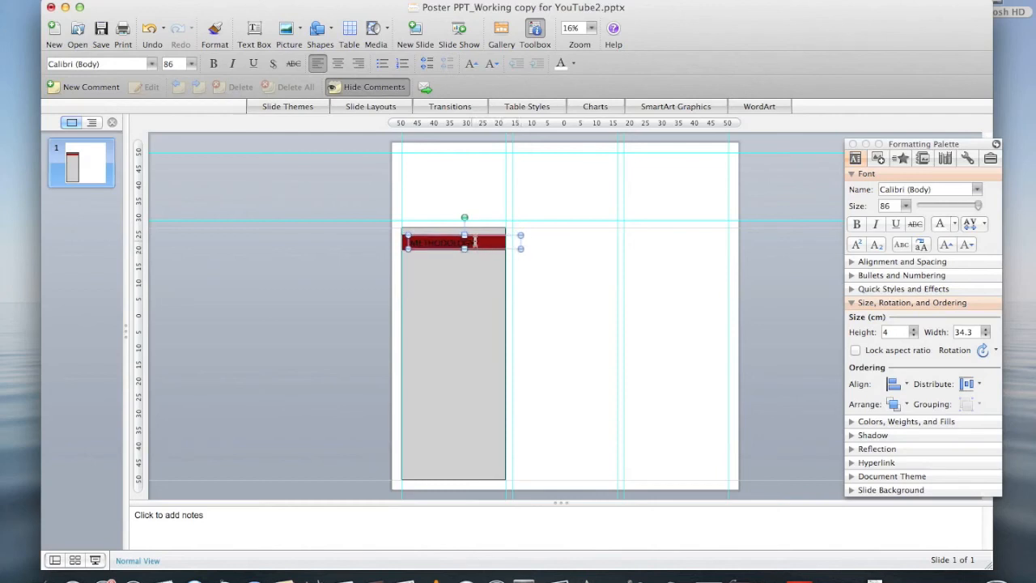
Make the METHODOLOGY heading white and bold.
{"action": "left_click", "coordinate": [478, 243]}
{"action": "left_click_drag", "start_coordinate": [478, 243], "coordinate": [406, 243]}
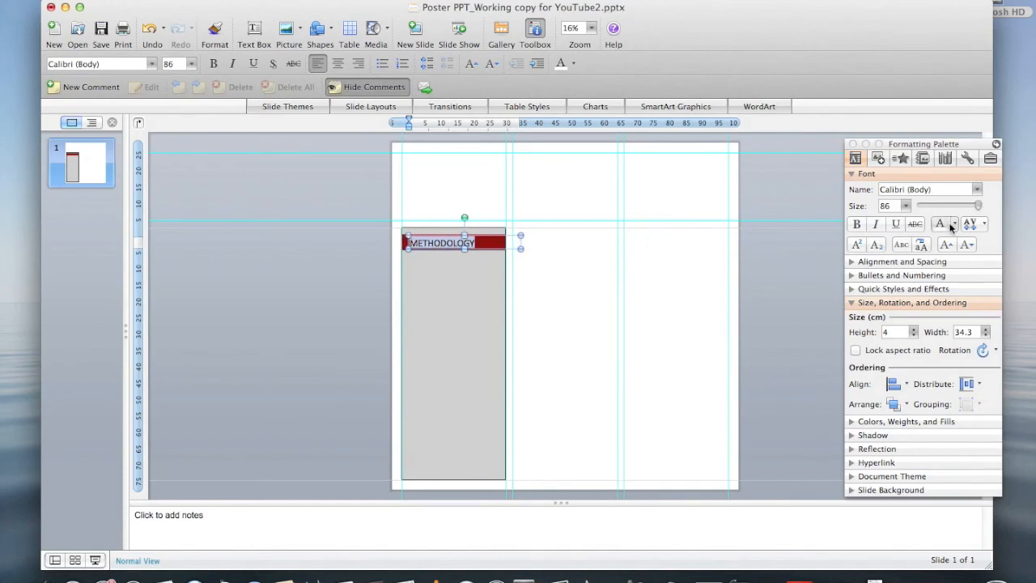
{"action": "left_click", "coordinate": [955, 229]}
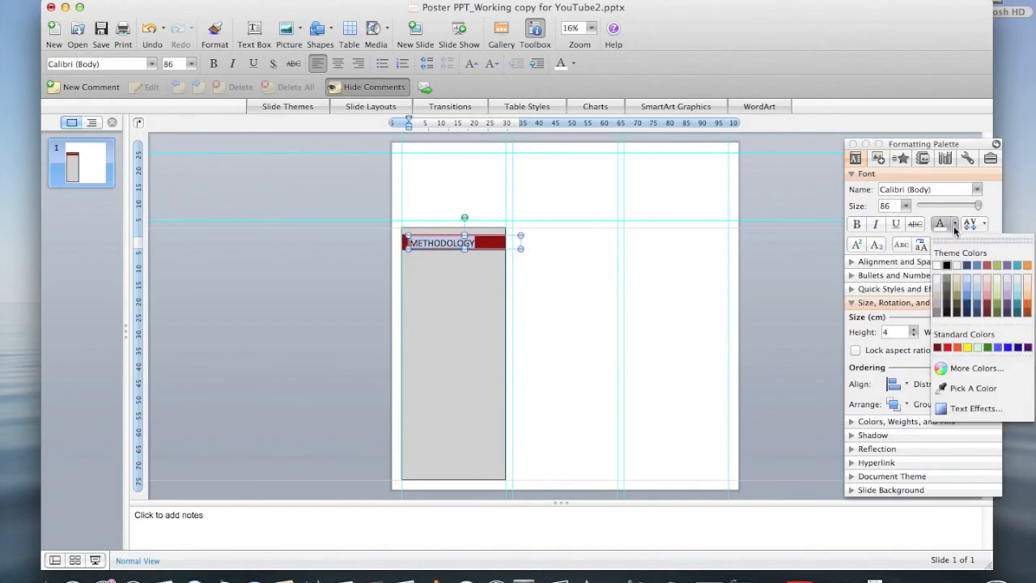
{"action": "left_click", "coordinate": [940, 270]}
{"action": "left_click", "coordinate": [858, 226]}
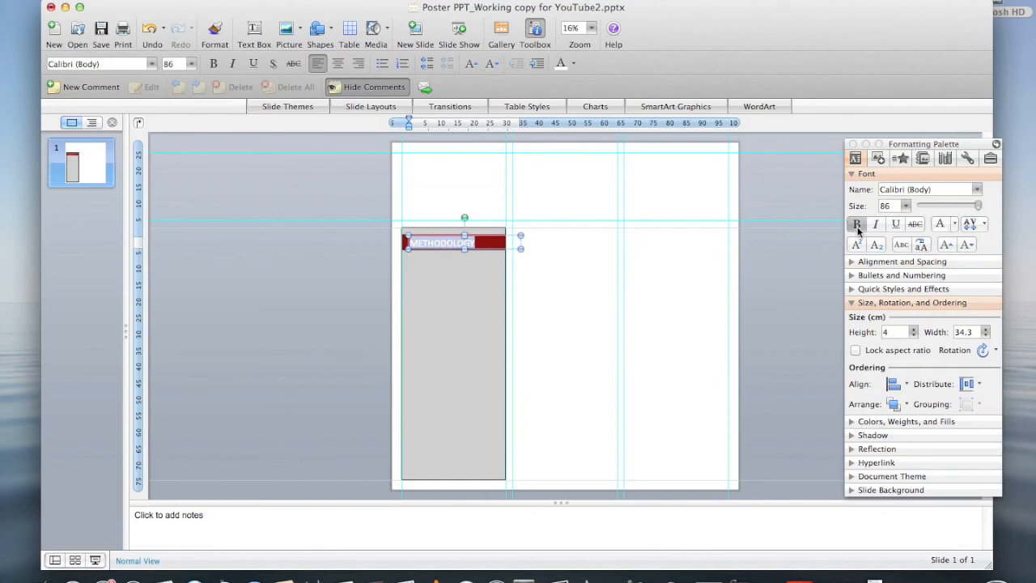
{"action": "left_click", "coordinate": [597, 276]}
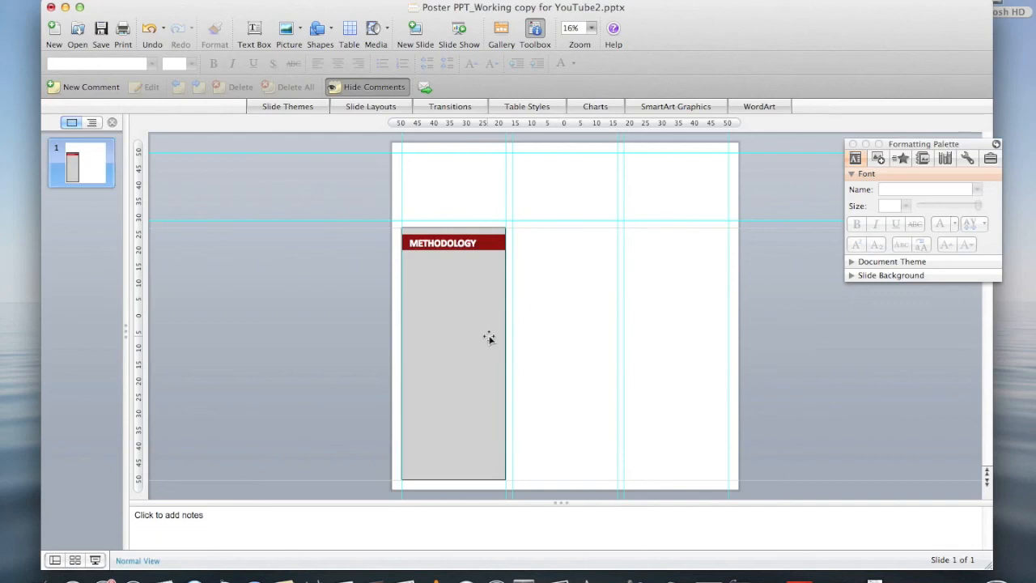
Group the grey panel, red bar and heading, and move the group into the middle column.
{"action": "left_click_drag", "start_coordinate": [369, 198], "coordinate": [540, 493]}
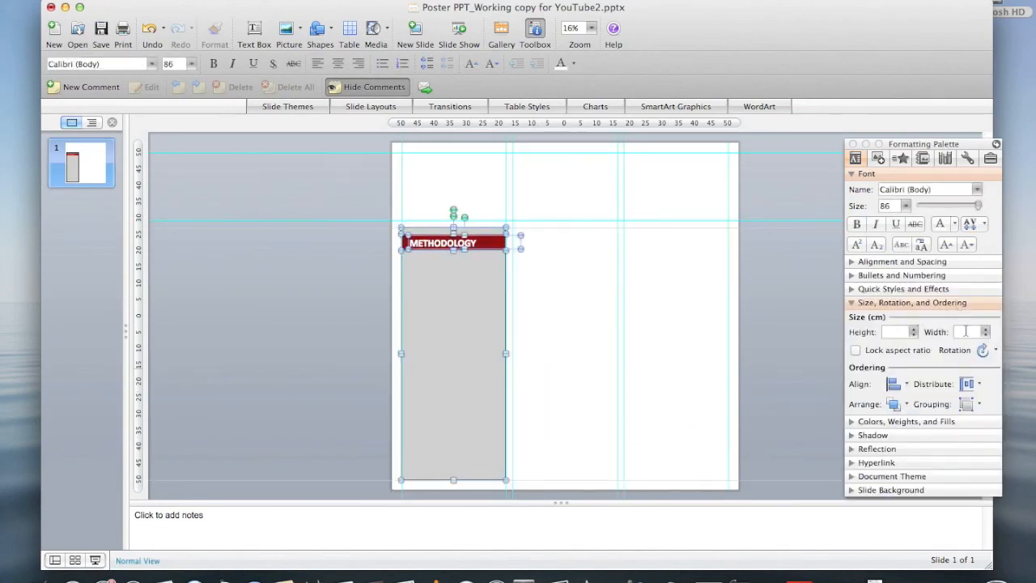
{"action": "left_click", "coordinate": [981, 408]}
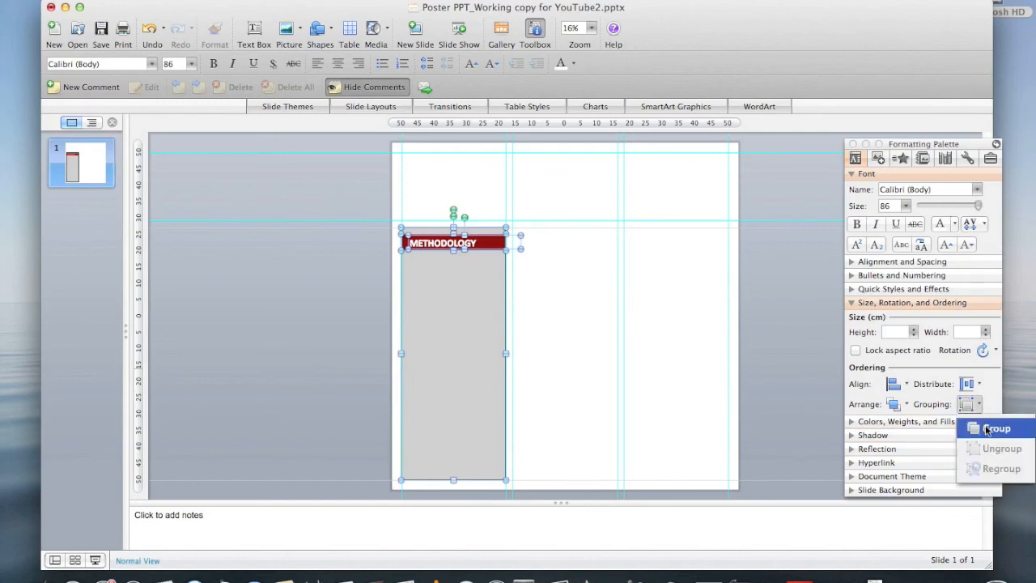
{"action": "left_click", "coordinate": [995, 429]}
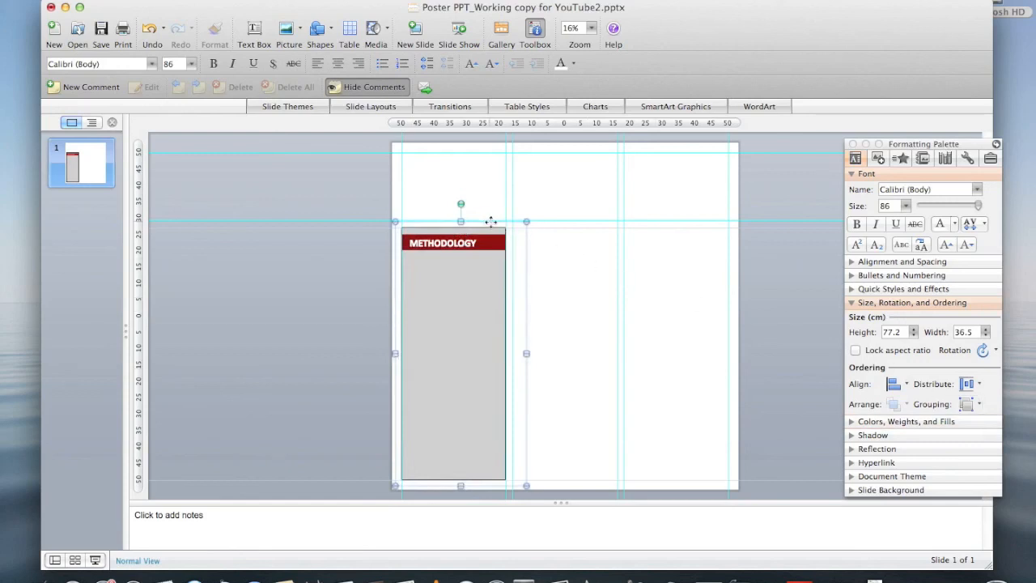
{"action": "left_click_drag", "start_coordinate": [490, 222], "coordinate": [602, 224]}
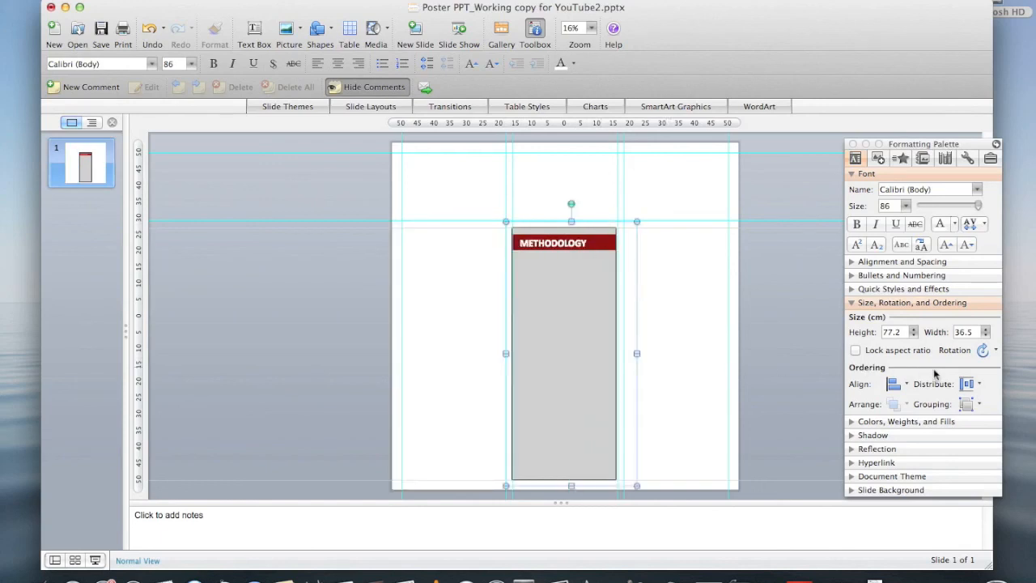
Ungroup the panel, bar and heading back into separate shapes.
{"action": "left_click", "coordinate": [979, 406]}
{"action": "left_click", "coordinate": [979, 406]}
{"action": "left_click", "coordinate": [979, 407]}
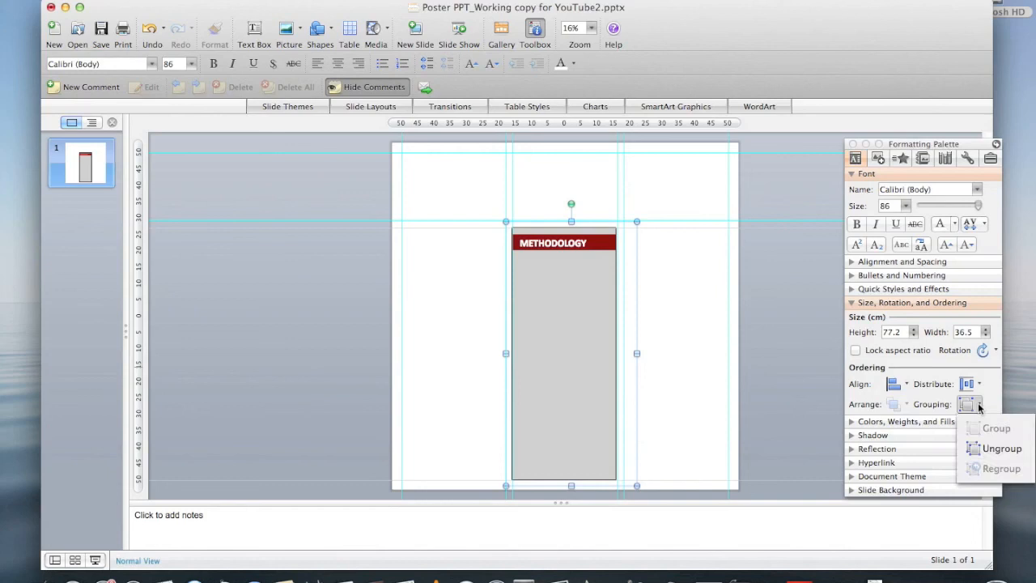
{"action": "left_click", "coordinate": [989, 455]}
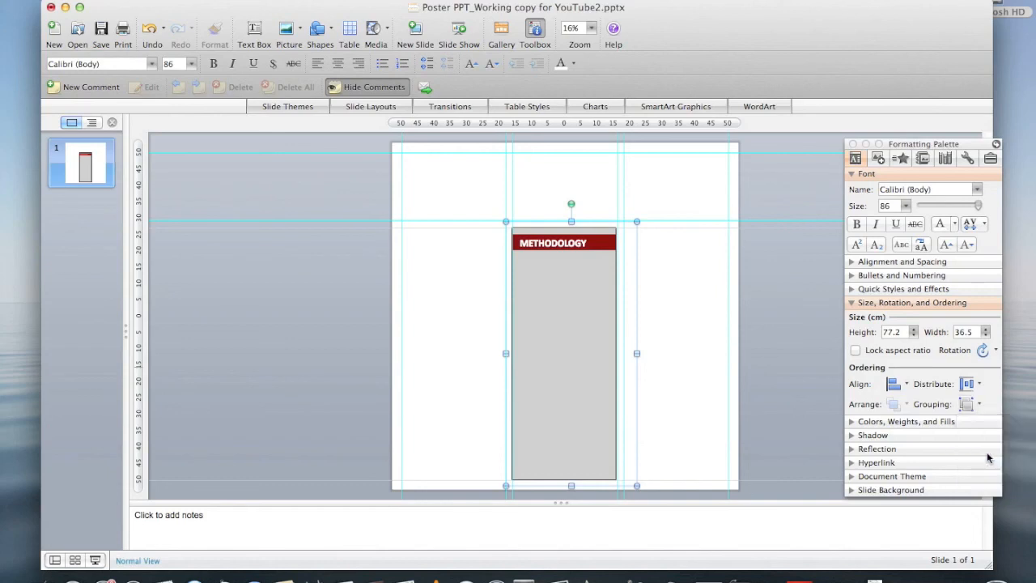
{"action": "left_click", "coordinate": [695, 387]}
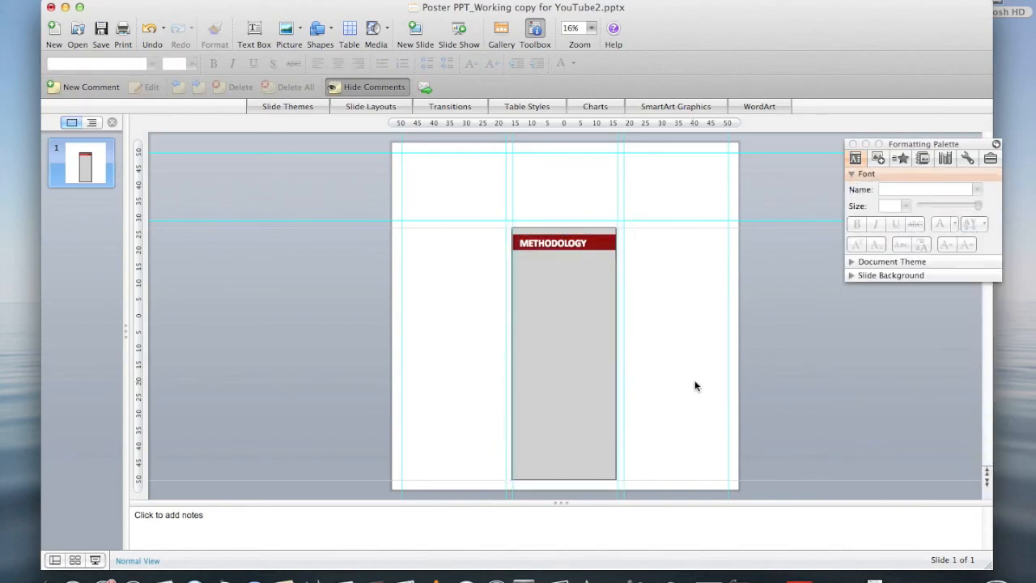